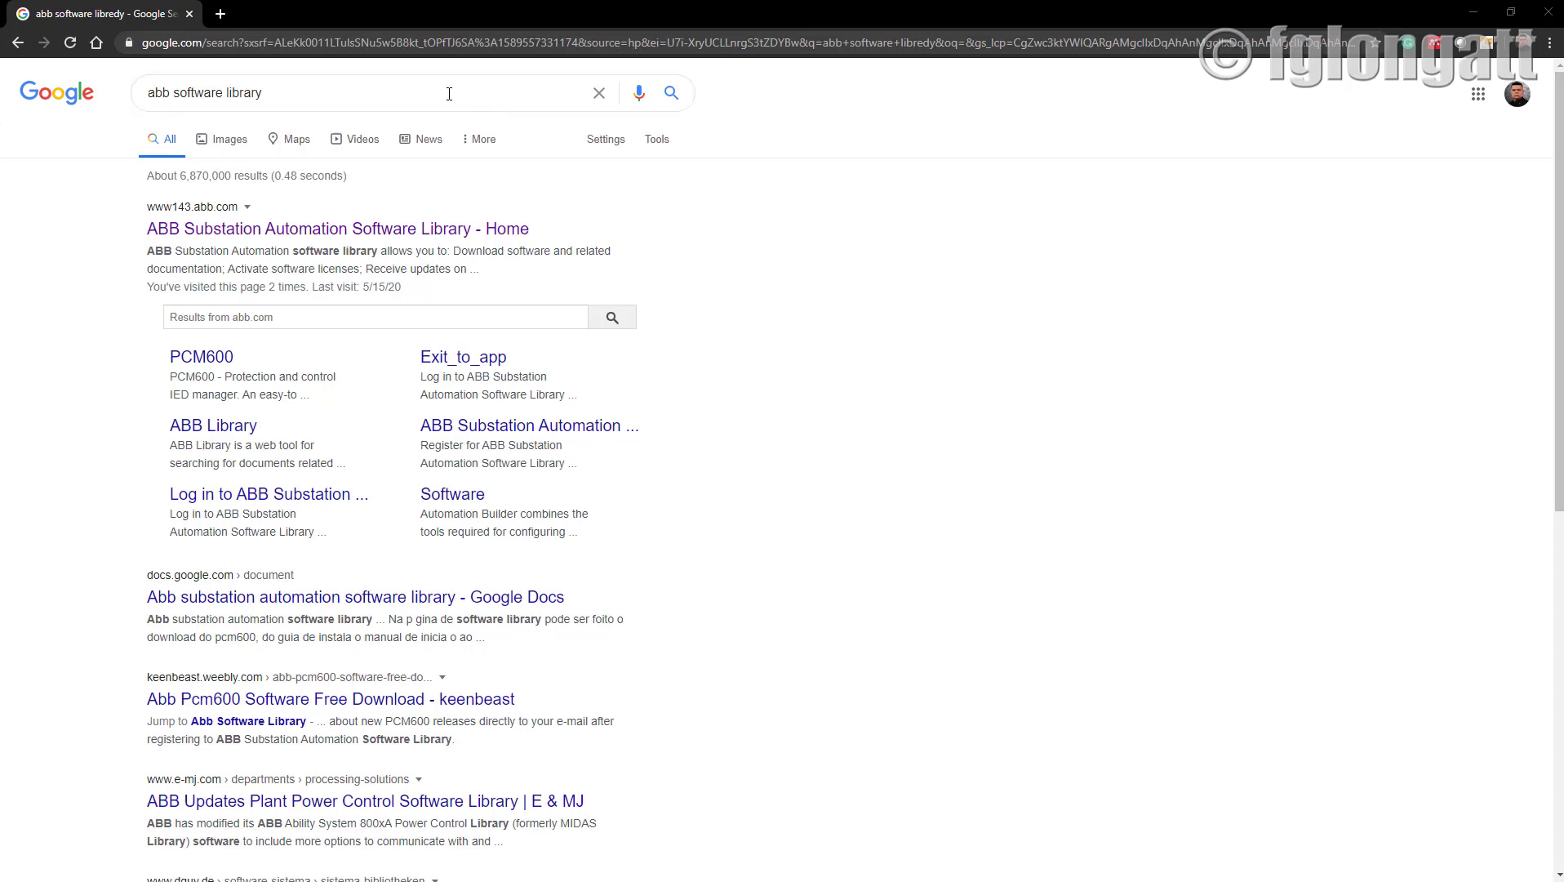
Open the 'ABB Substation Automation Software Library - Home' result for 'abb software library'.
drag(448, 94, 91, 82)
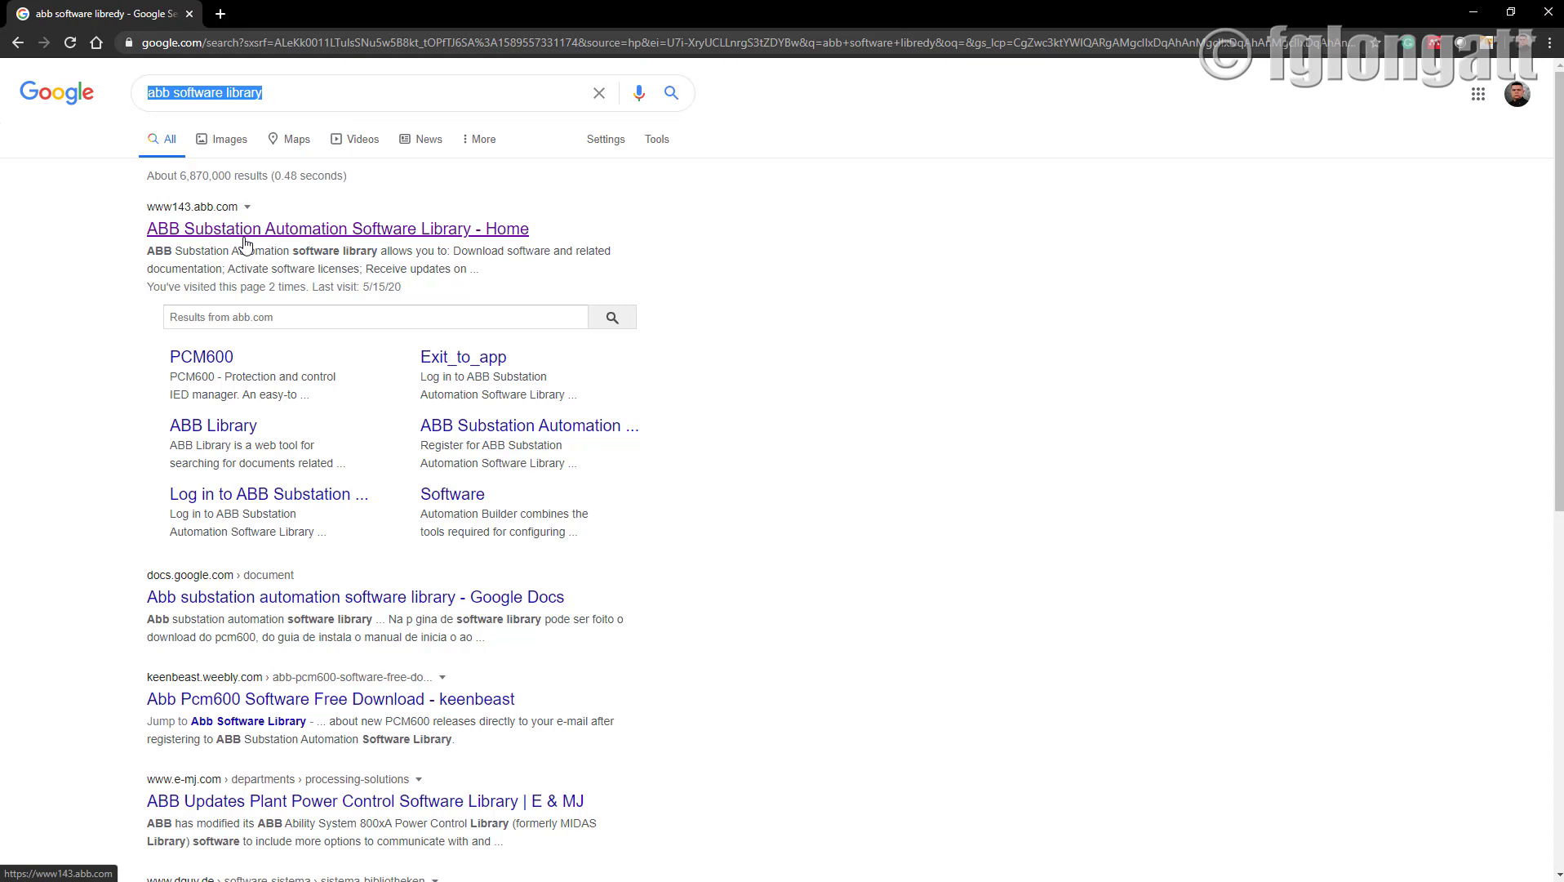
click(245, 229)
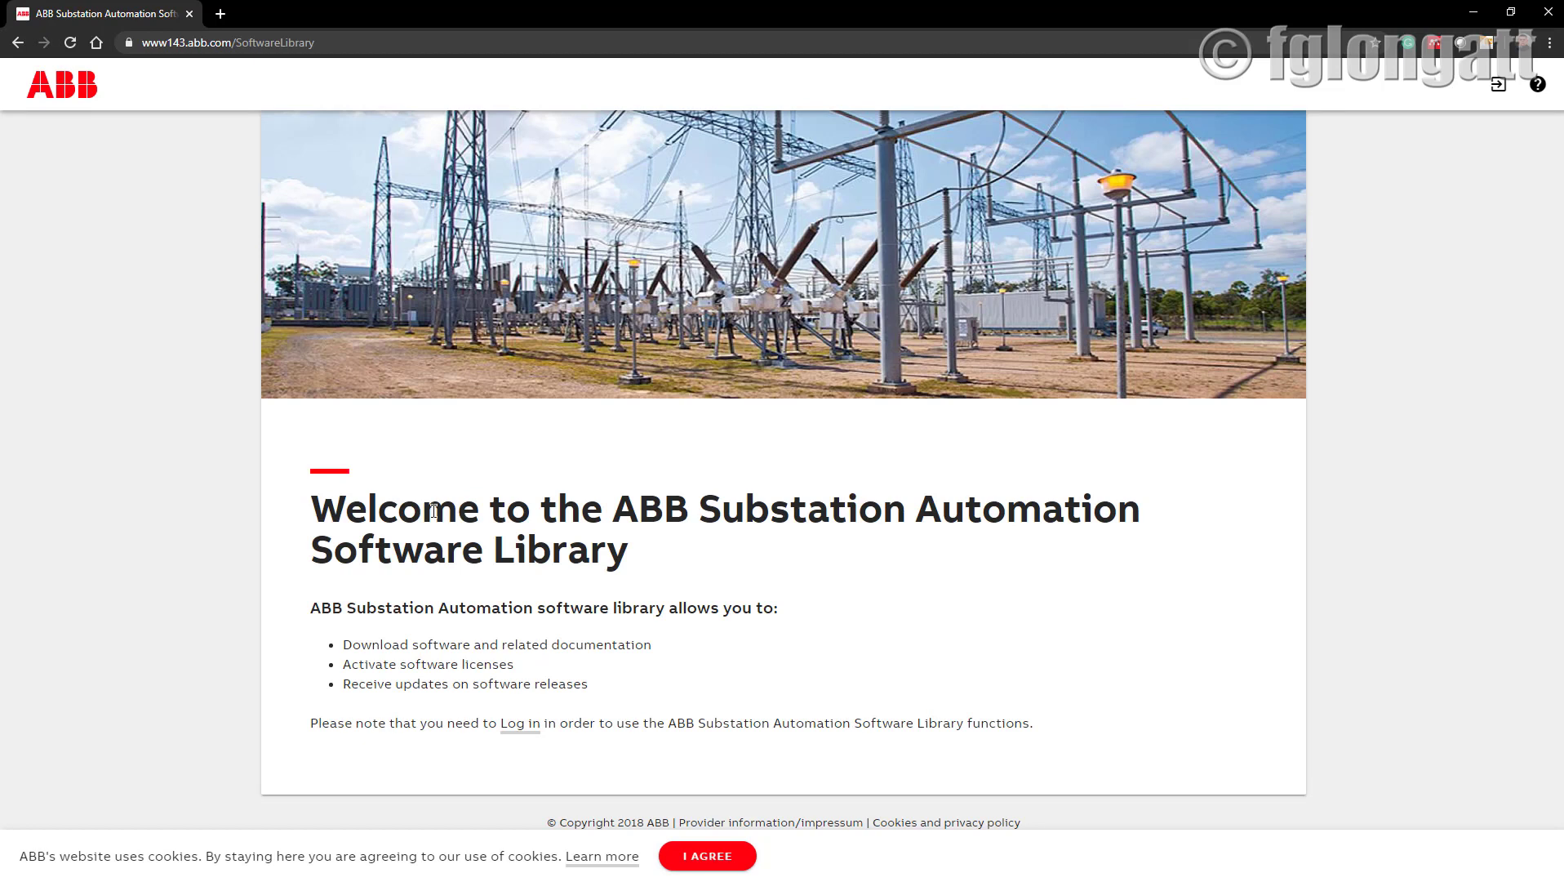
Accept the site's cookie notice and go to the Software Library login page.
click(333, 46)
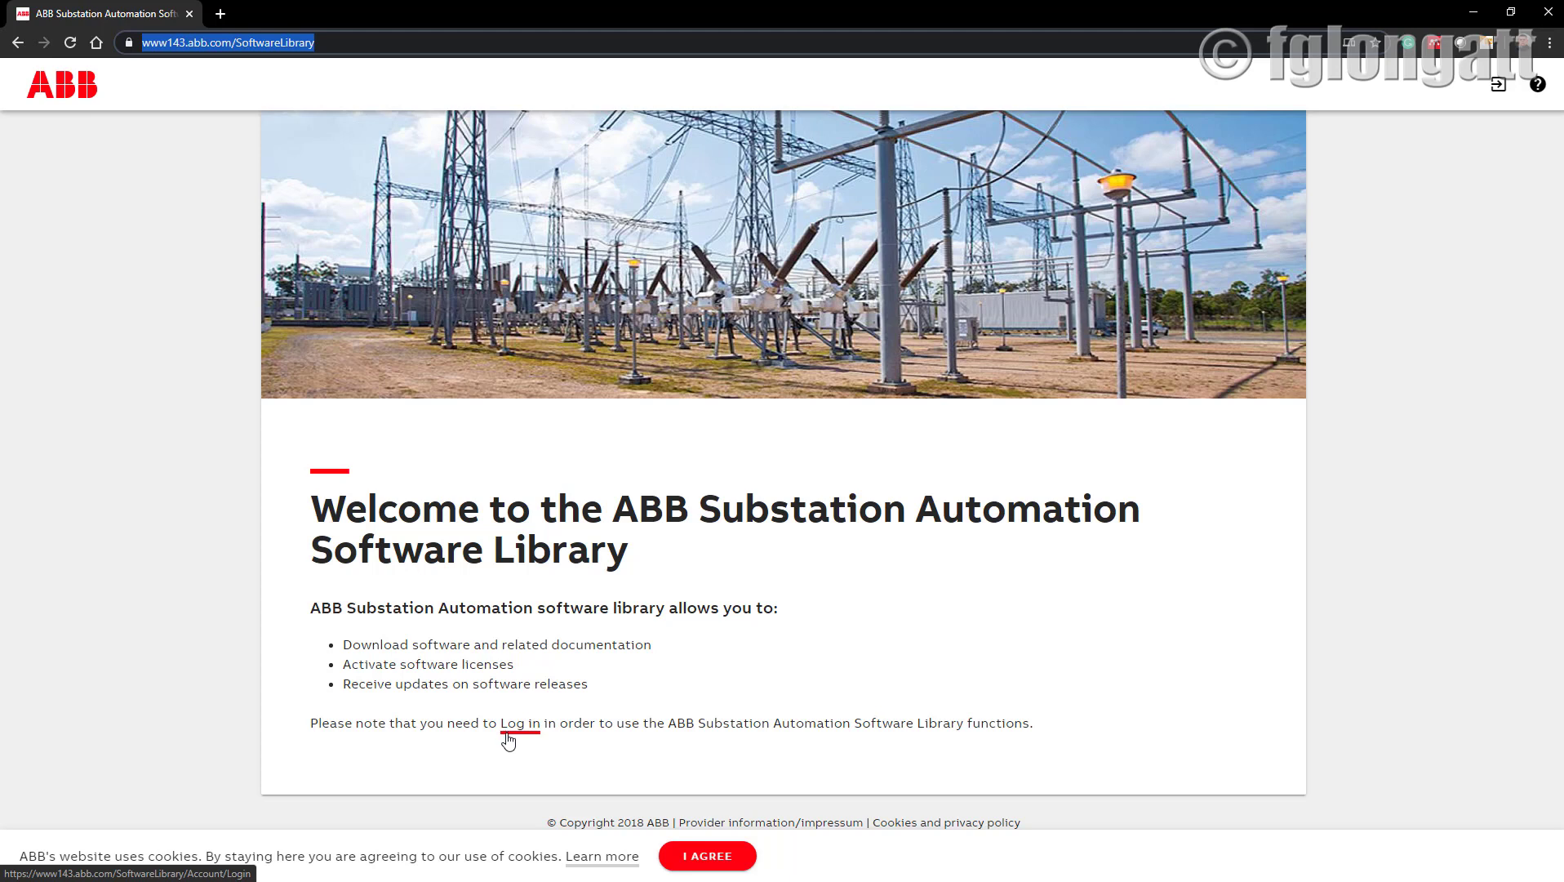
click(707, 855)
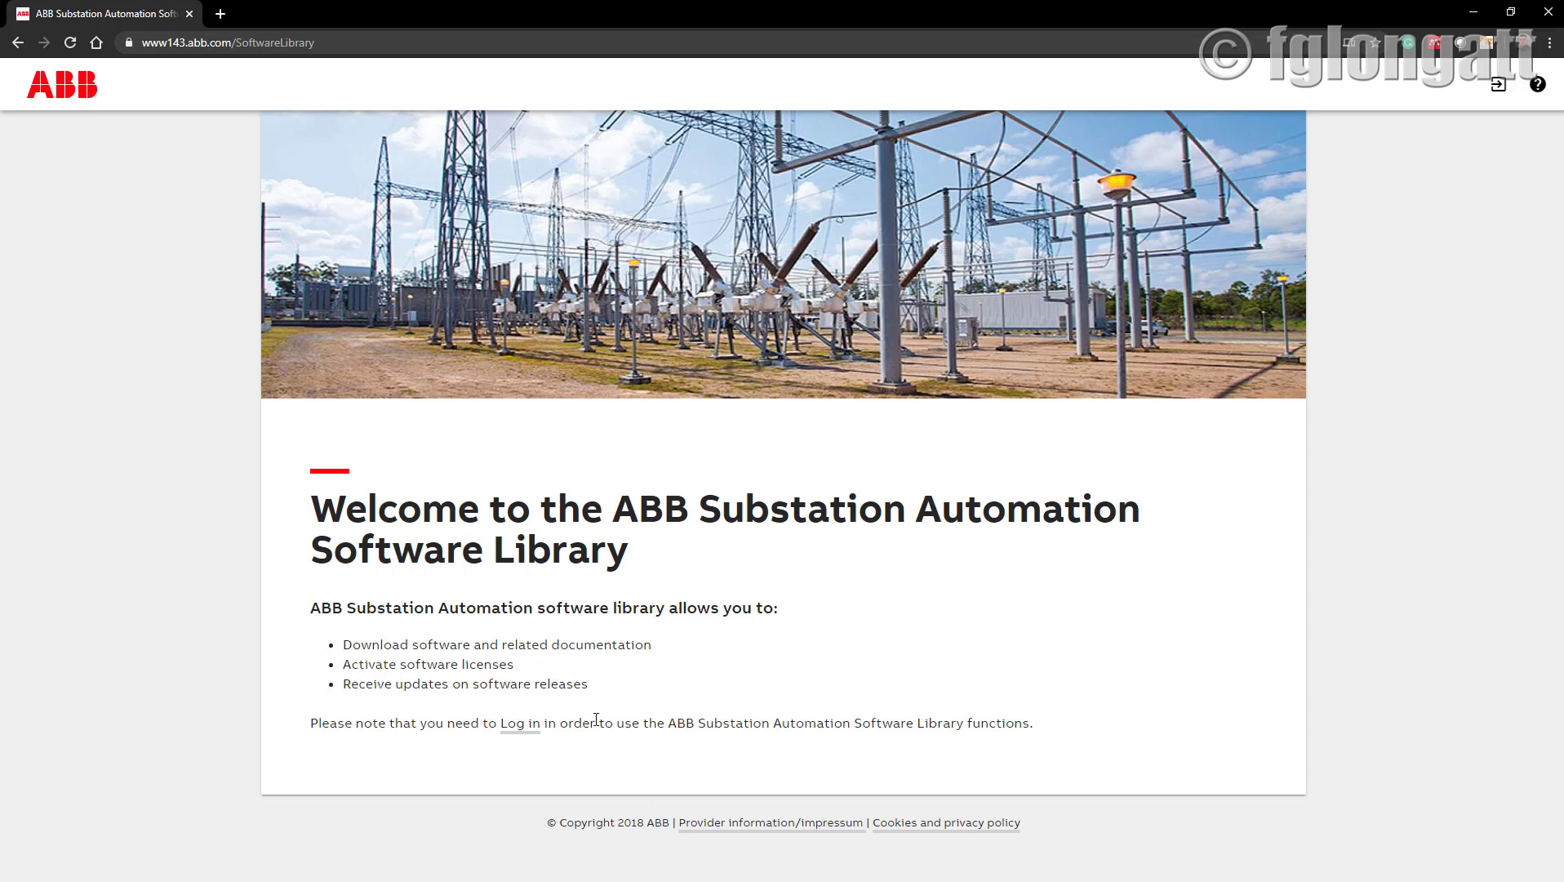
click(522, 733)
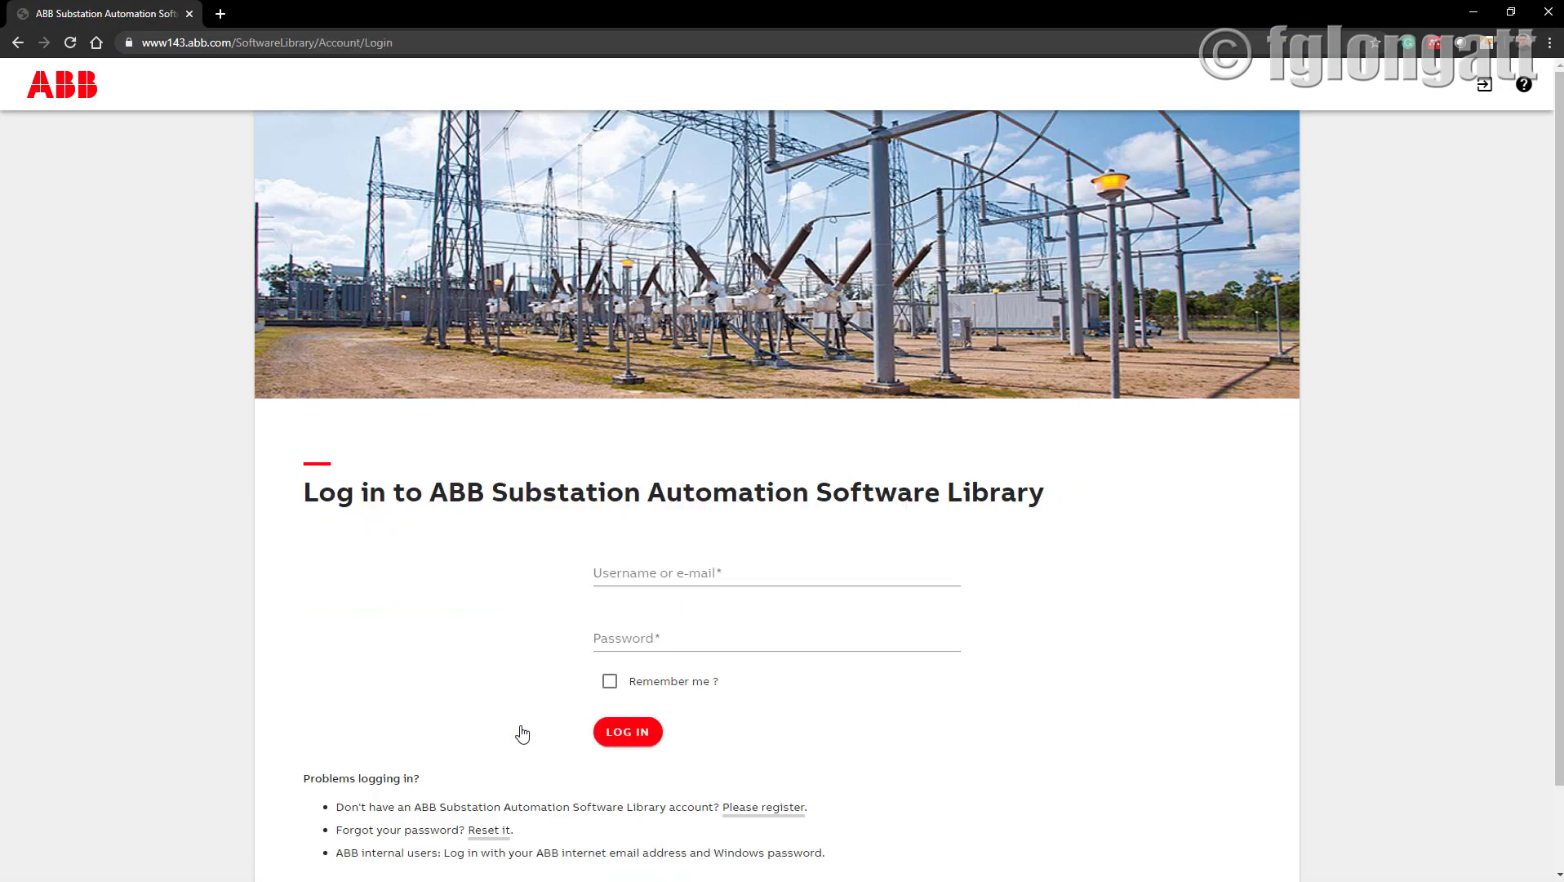
Log in to the Software Library with the account username and password.
click(633, 568)
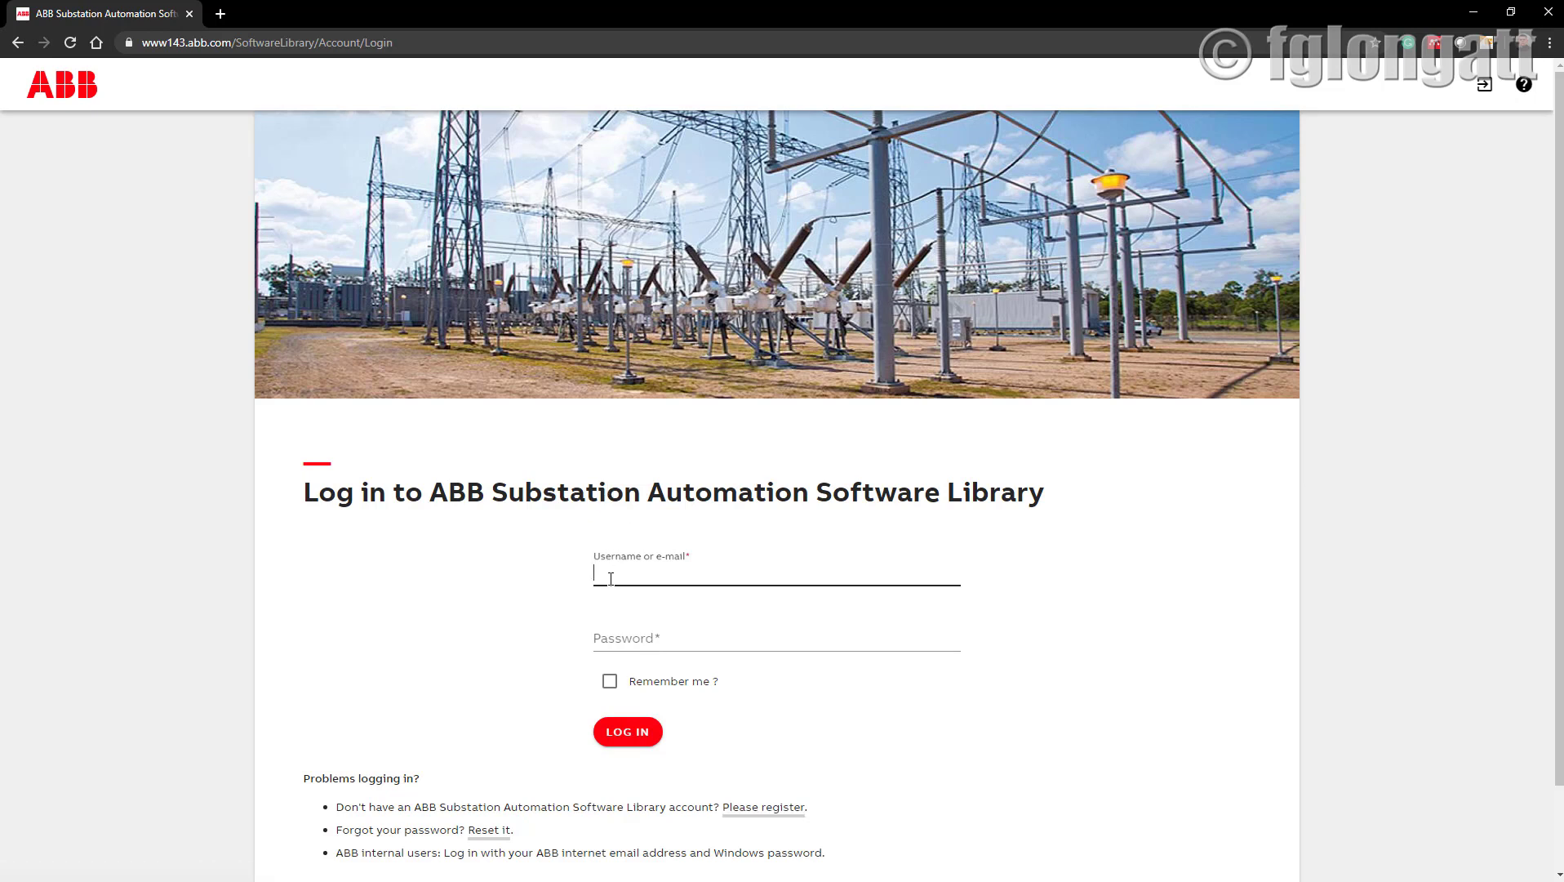
text(f)
key(BackSpace)
text(f.)
click(662, 625)
text(••••••••••)
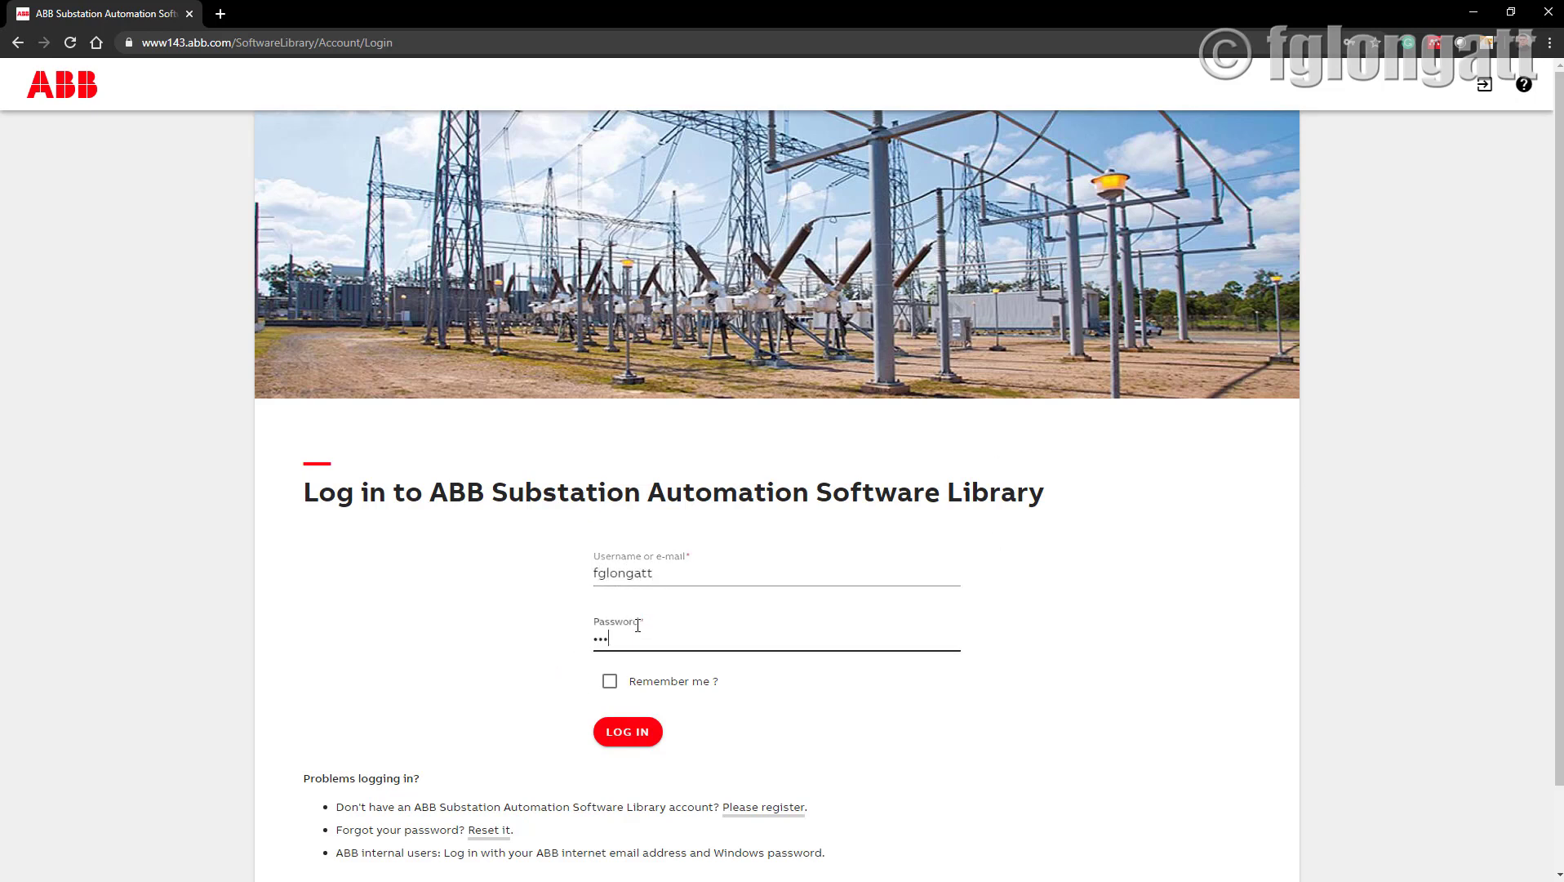
key(Return)
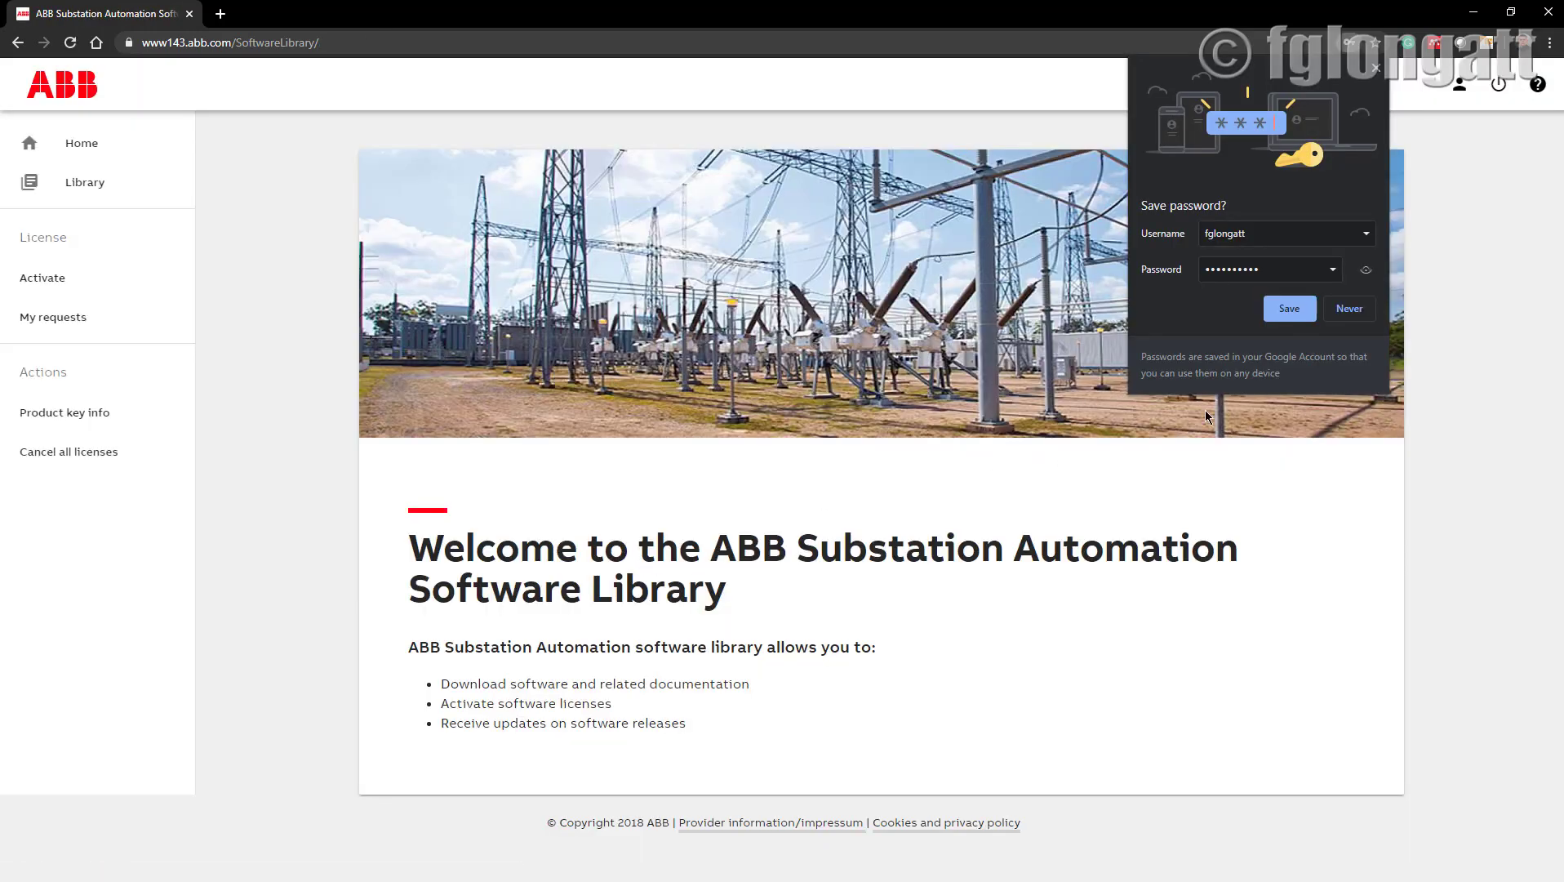
Dismiss the save-password prompt and show the Library listing at the PCM600 ver. 2.10 section.
click(1375, 69)
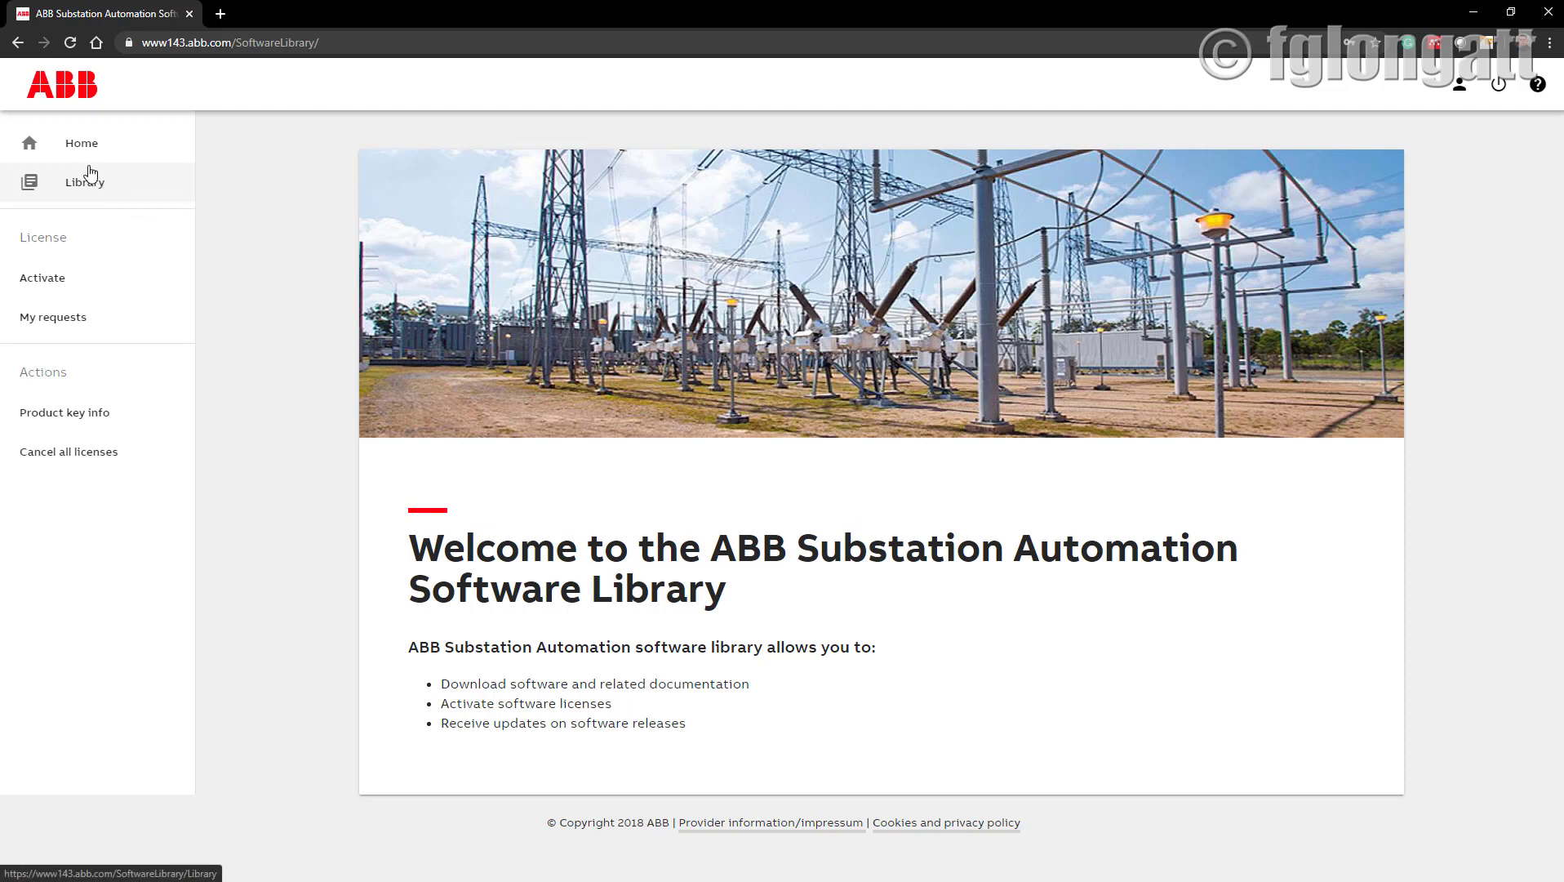
click(91, 172)
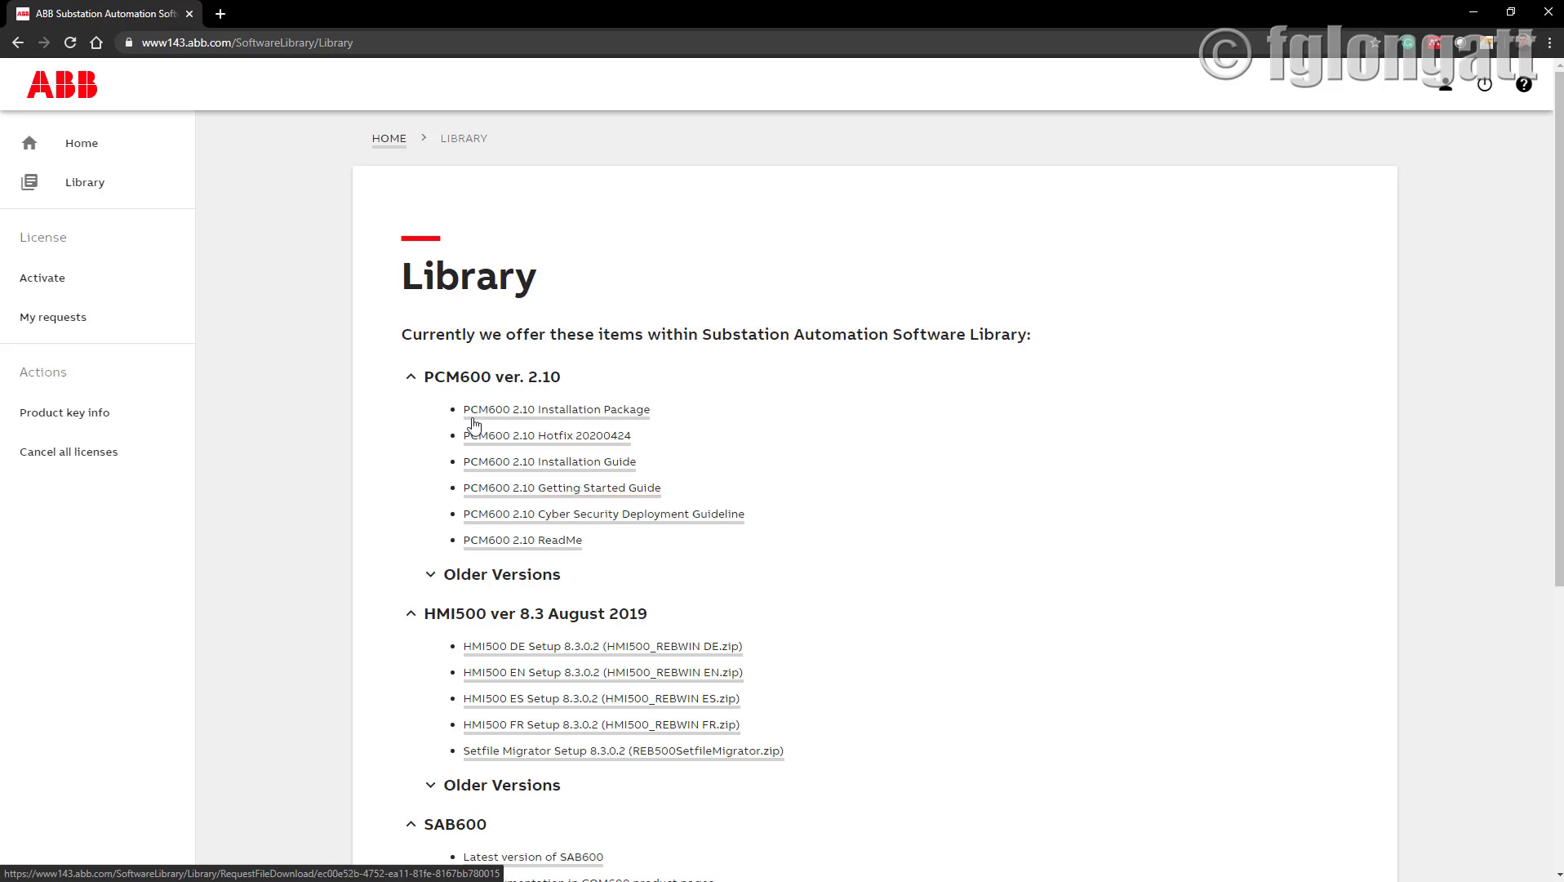
scroll(506, 490, down, 6)
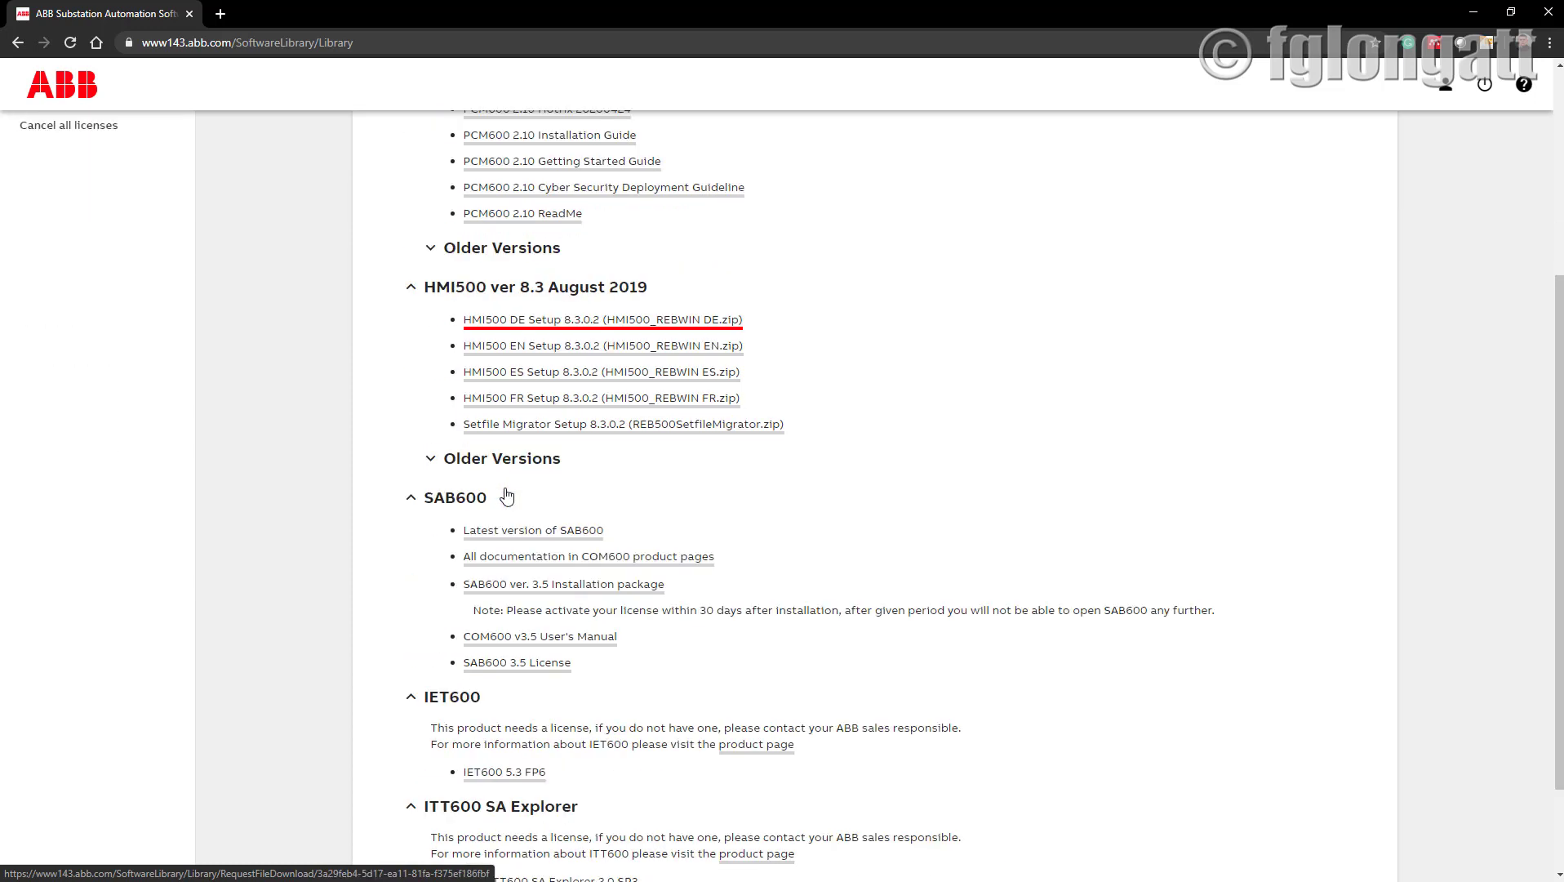
scroll(501, 499, up, 5)
scroll(501, 499, up, 1)
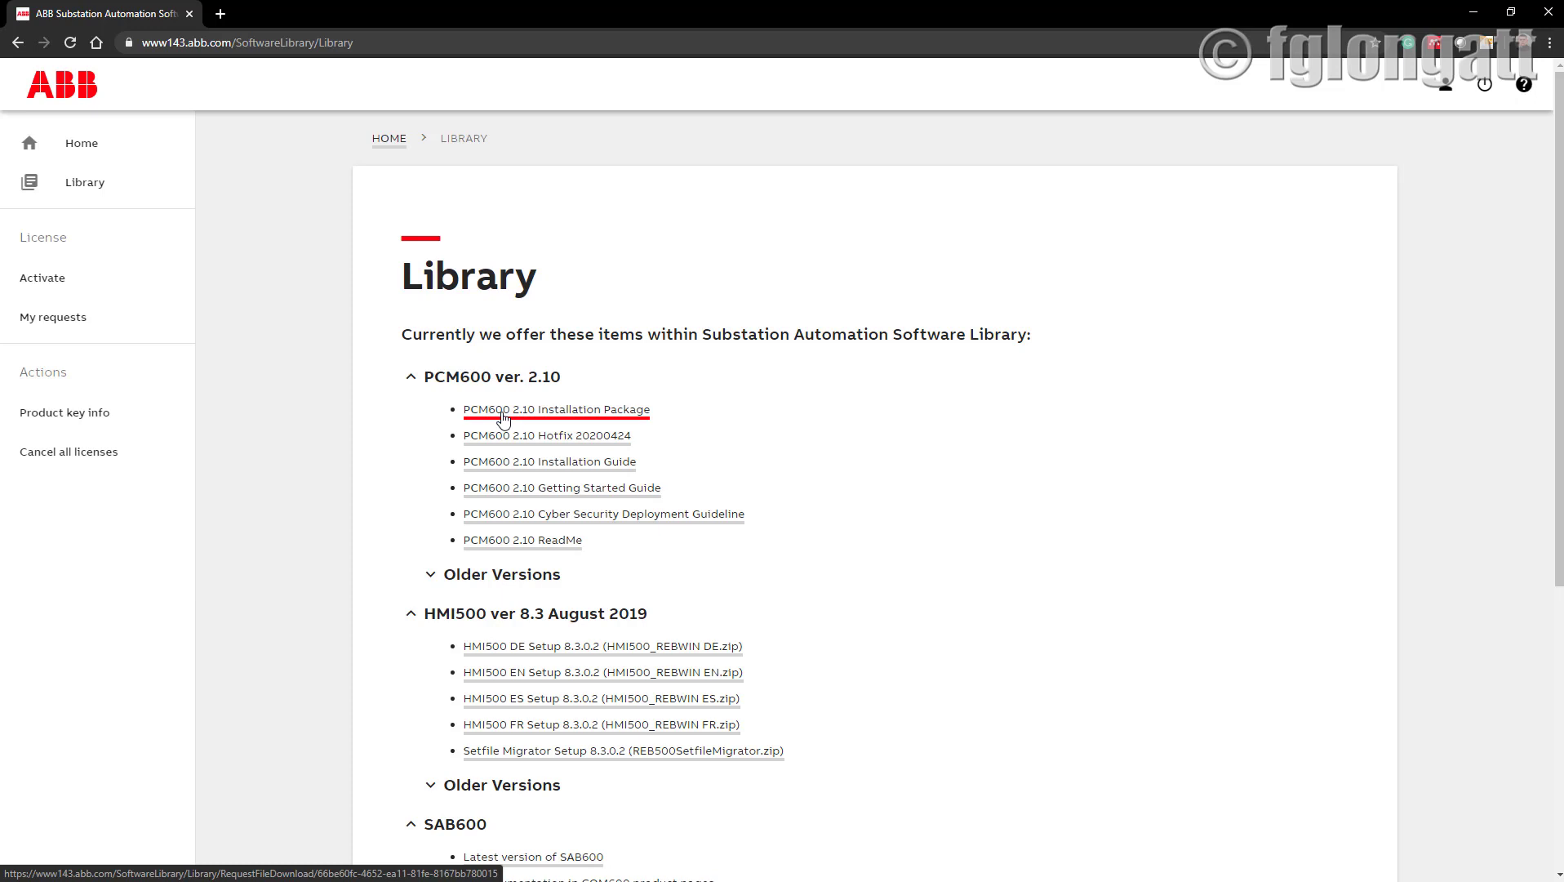
View the PCM600 2.10 Installation Package (PCM600_2.10.exe) download page, then return to the Library.
click(504, 411)
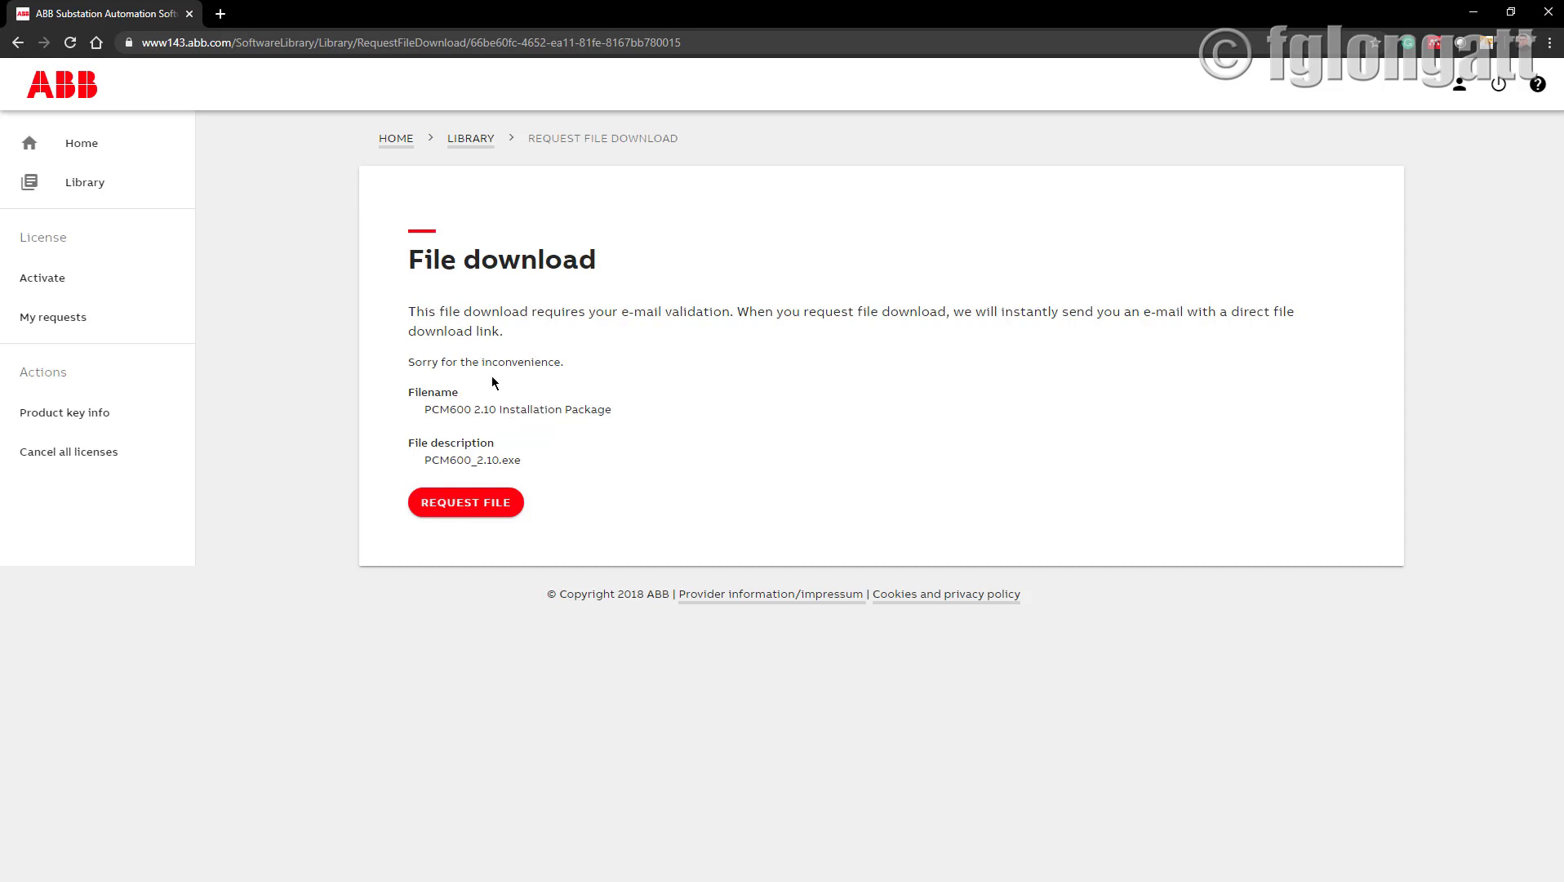
drag(425, 411, 618, 418)
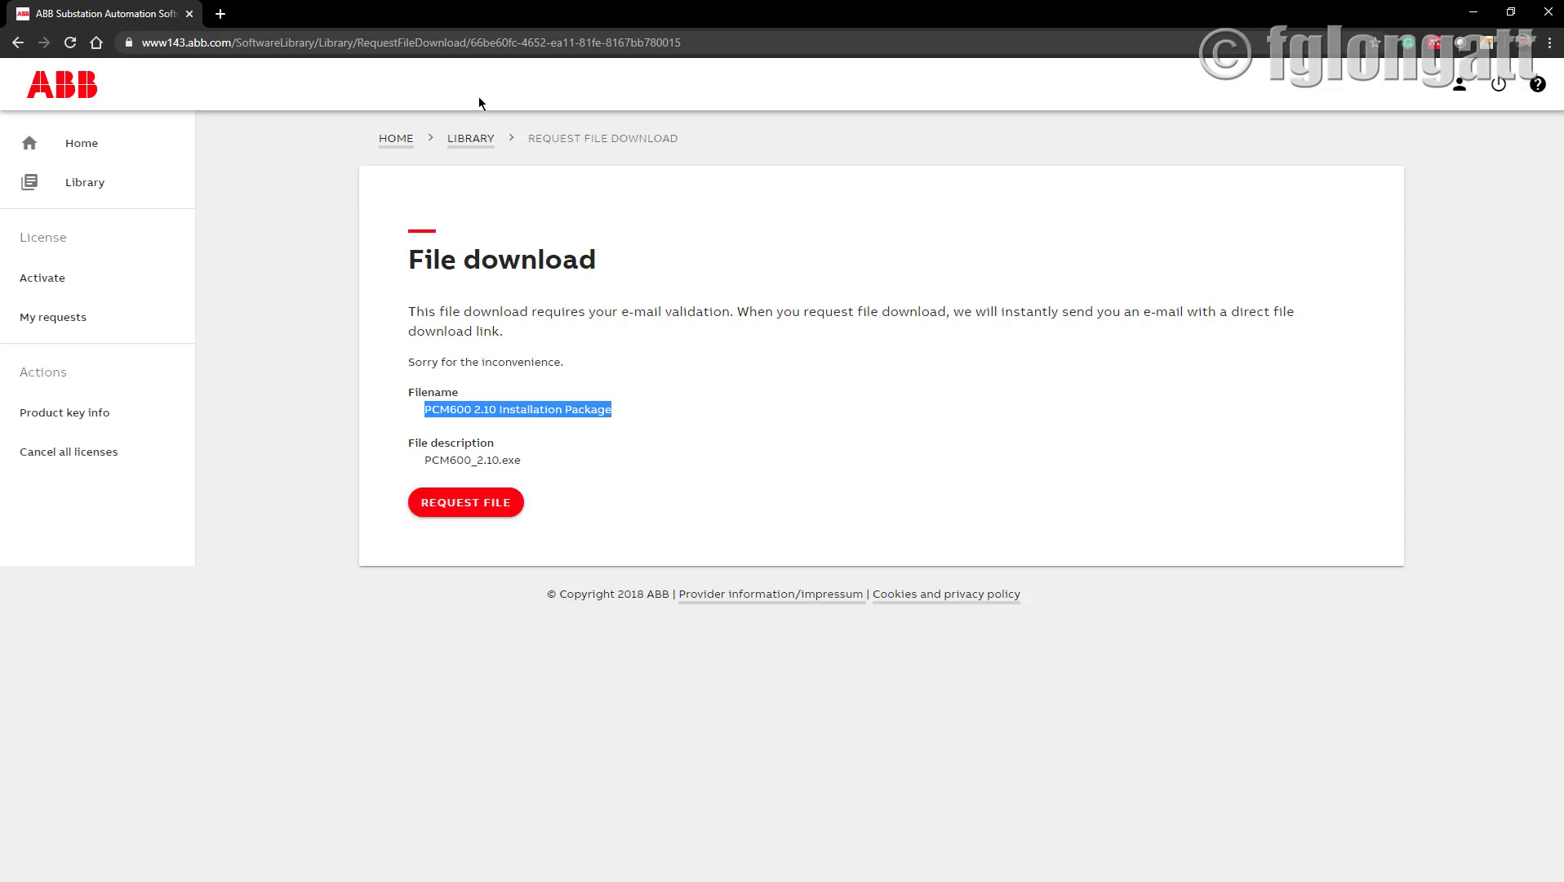
click(471, 138)
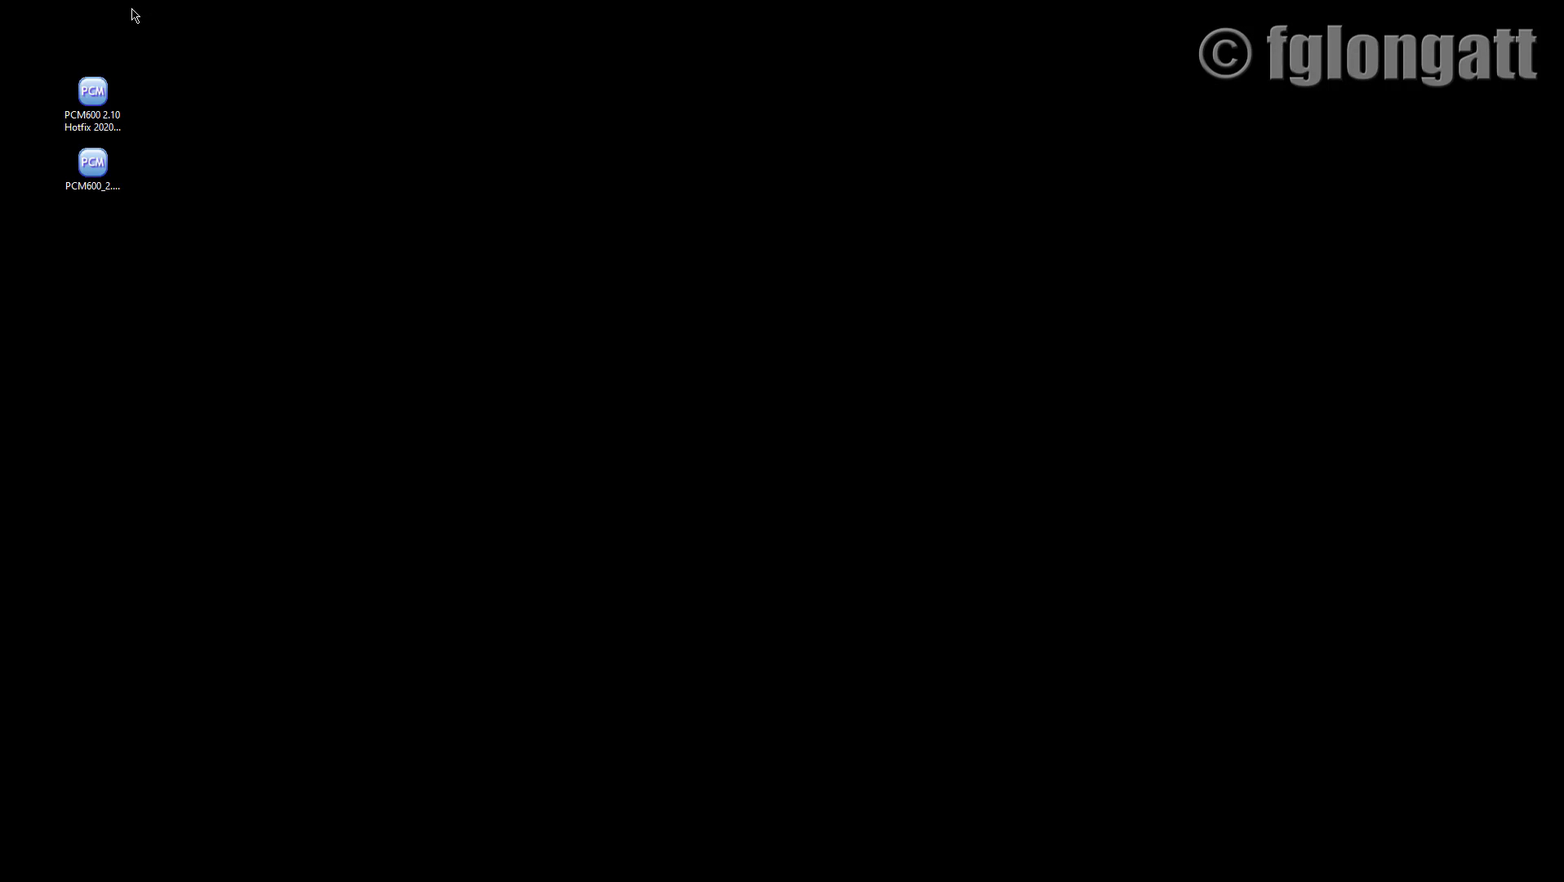
Run PCM600_2.10.exe from the desktop to start the PCM600 Setup.
click(114, 171)
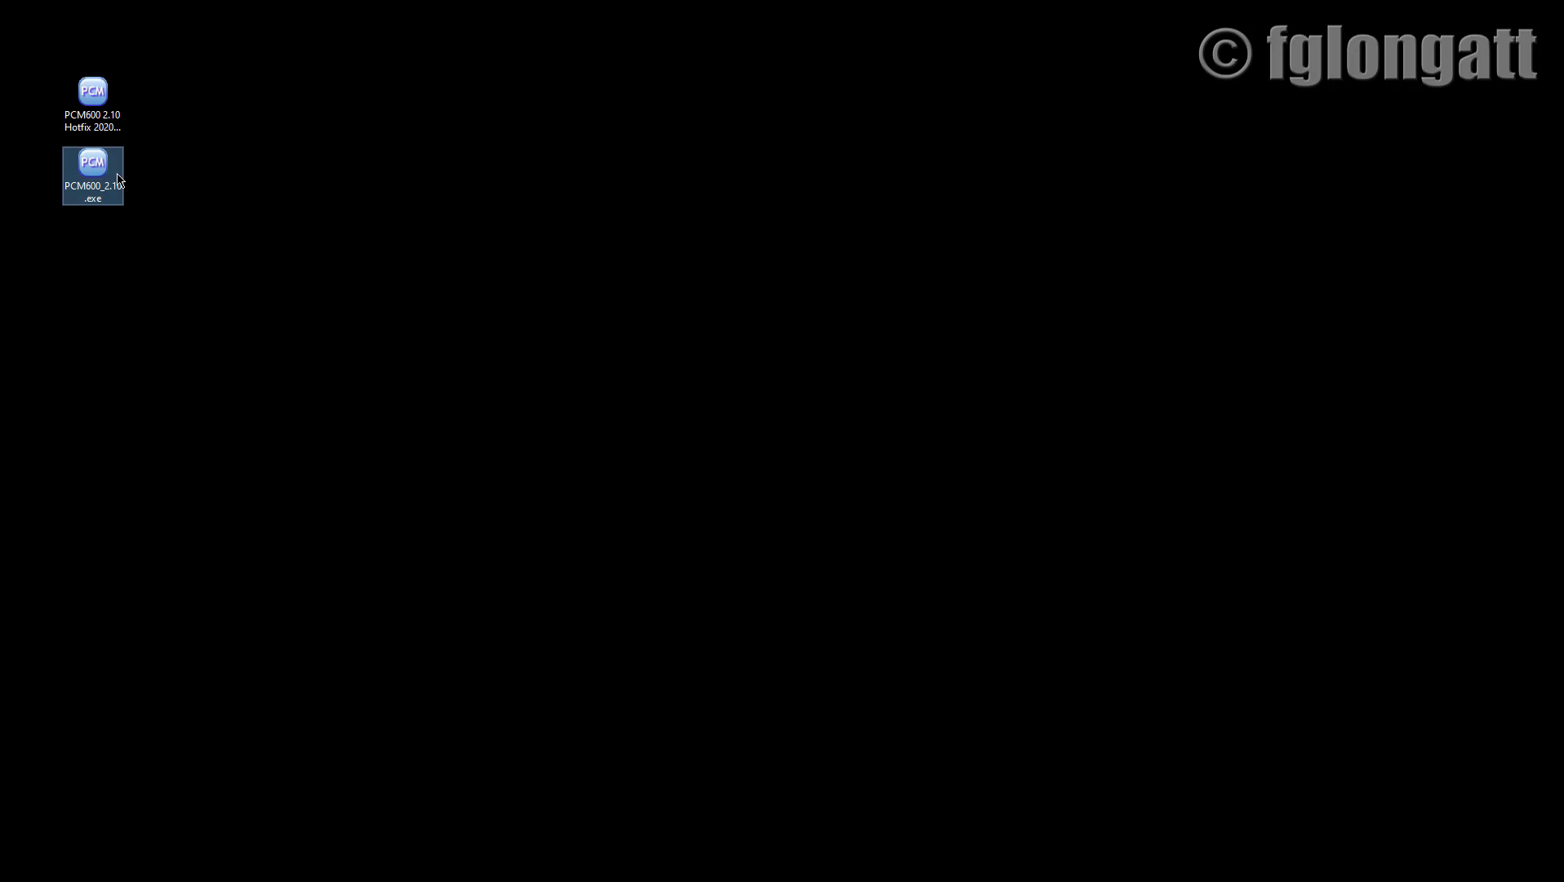
mouse_move(119, 179)
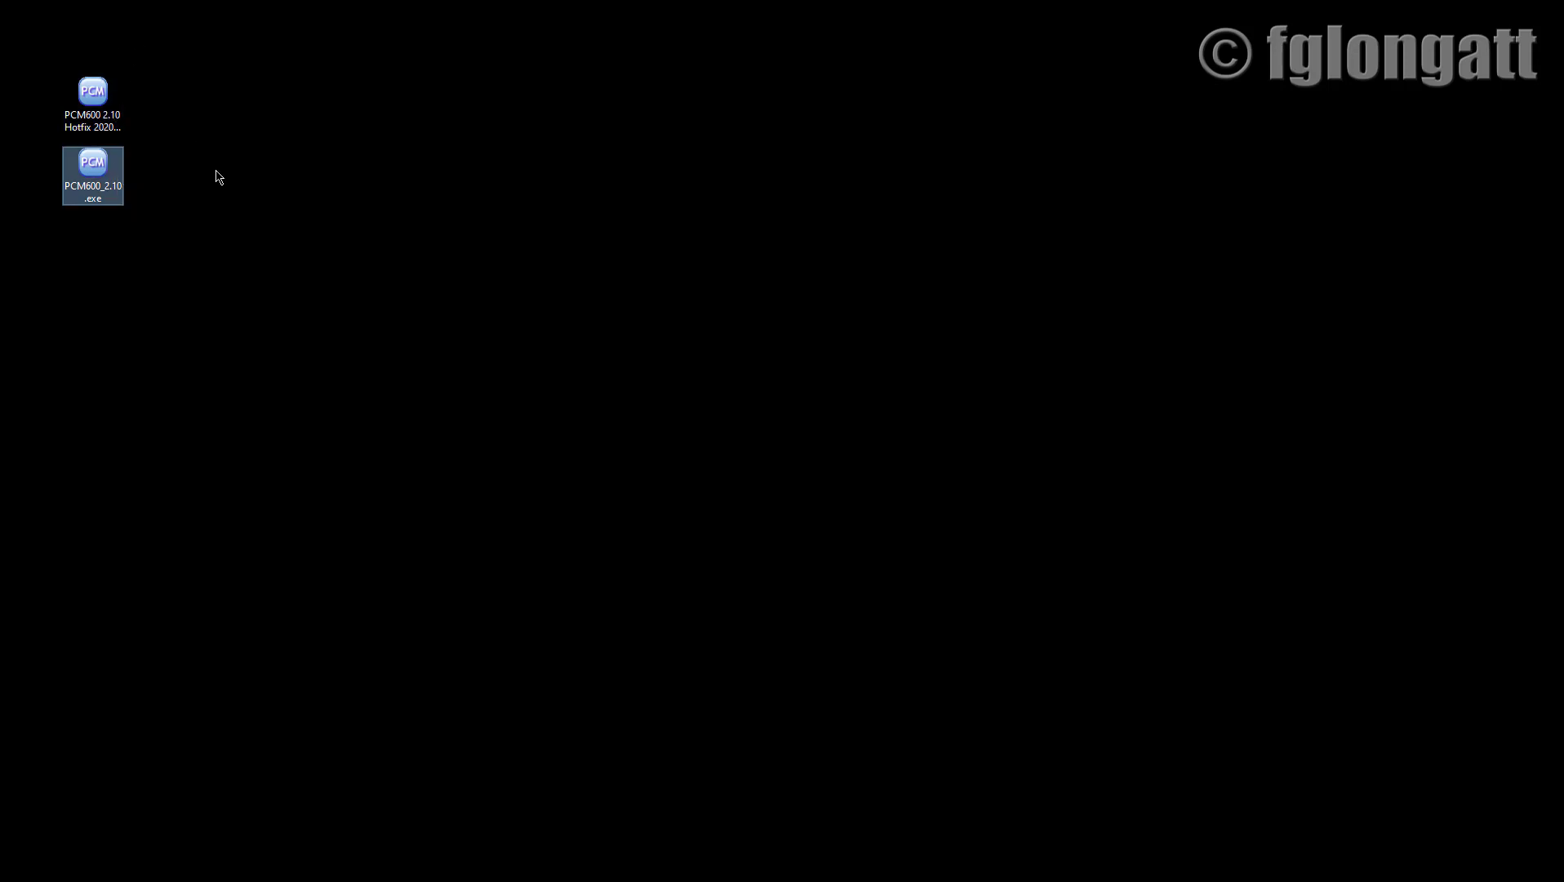
double_click(98, 183)
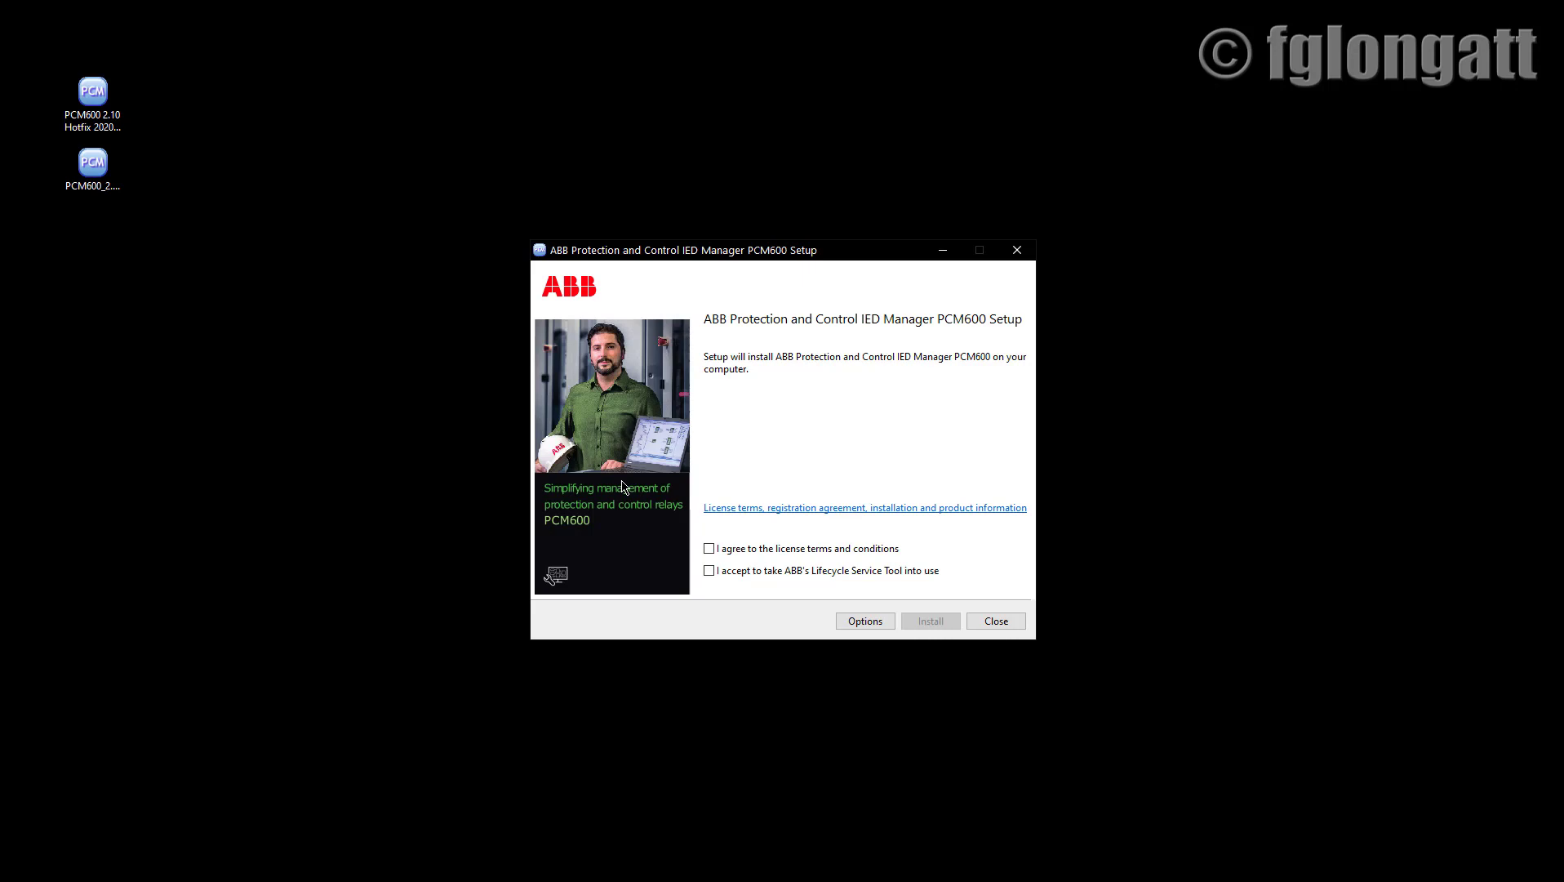
Agree to the license terms and Lifecycle Service Tool, then install PCM600 2.10.
click(710, 548)
click(708, 573)
click(938, 618)
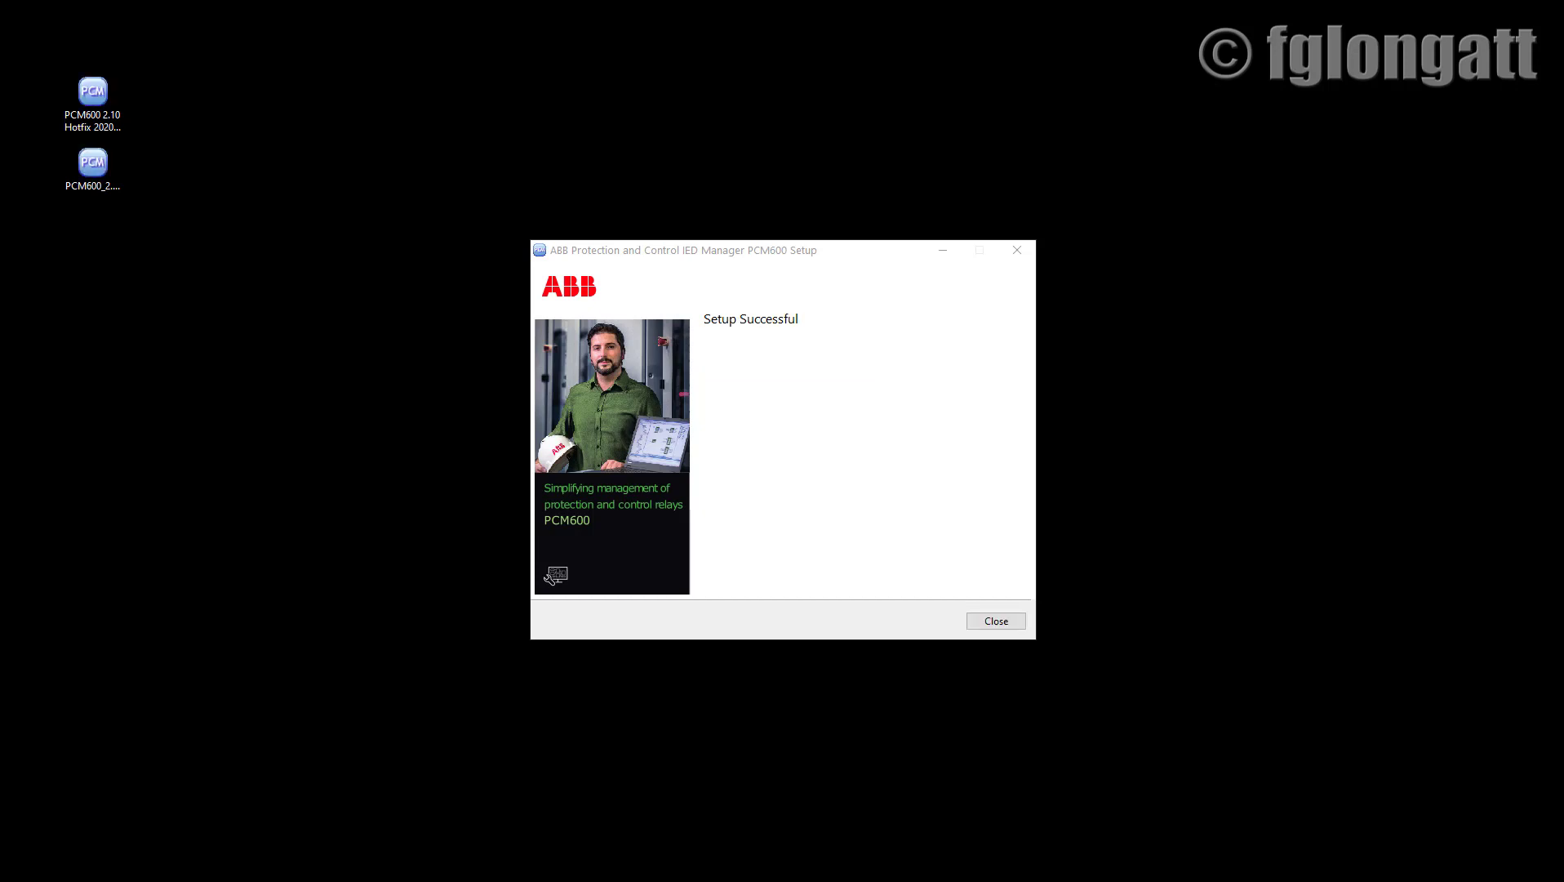
Close the PCM600 setup from its Setup Successful page.
click(1002, 622)
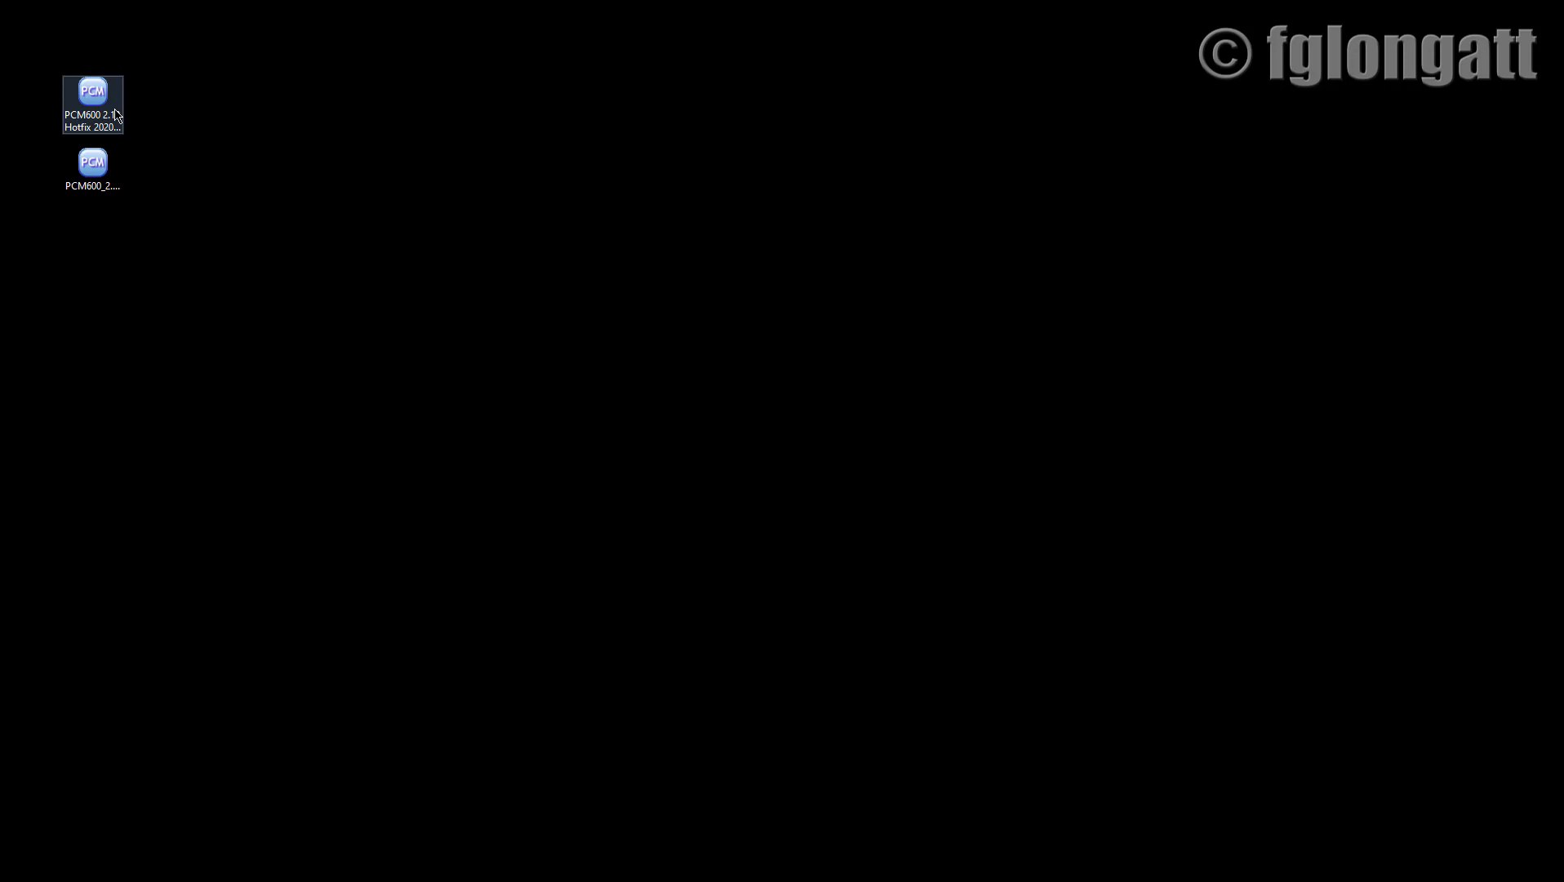
Run the PCM600 2.10 Hotfix 20200424.exe installer from the desktop.
click(112, 104)
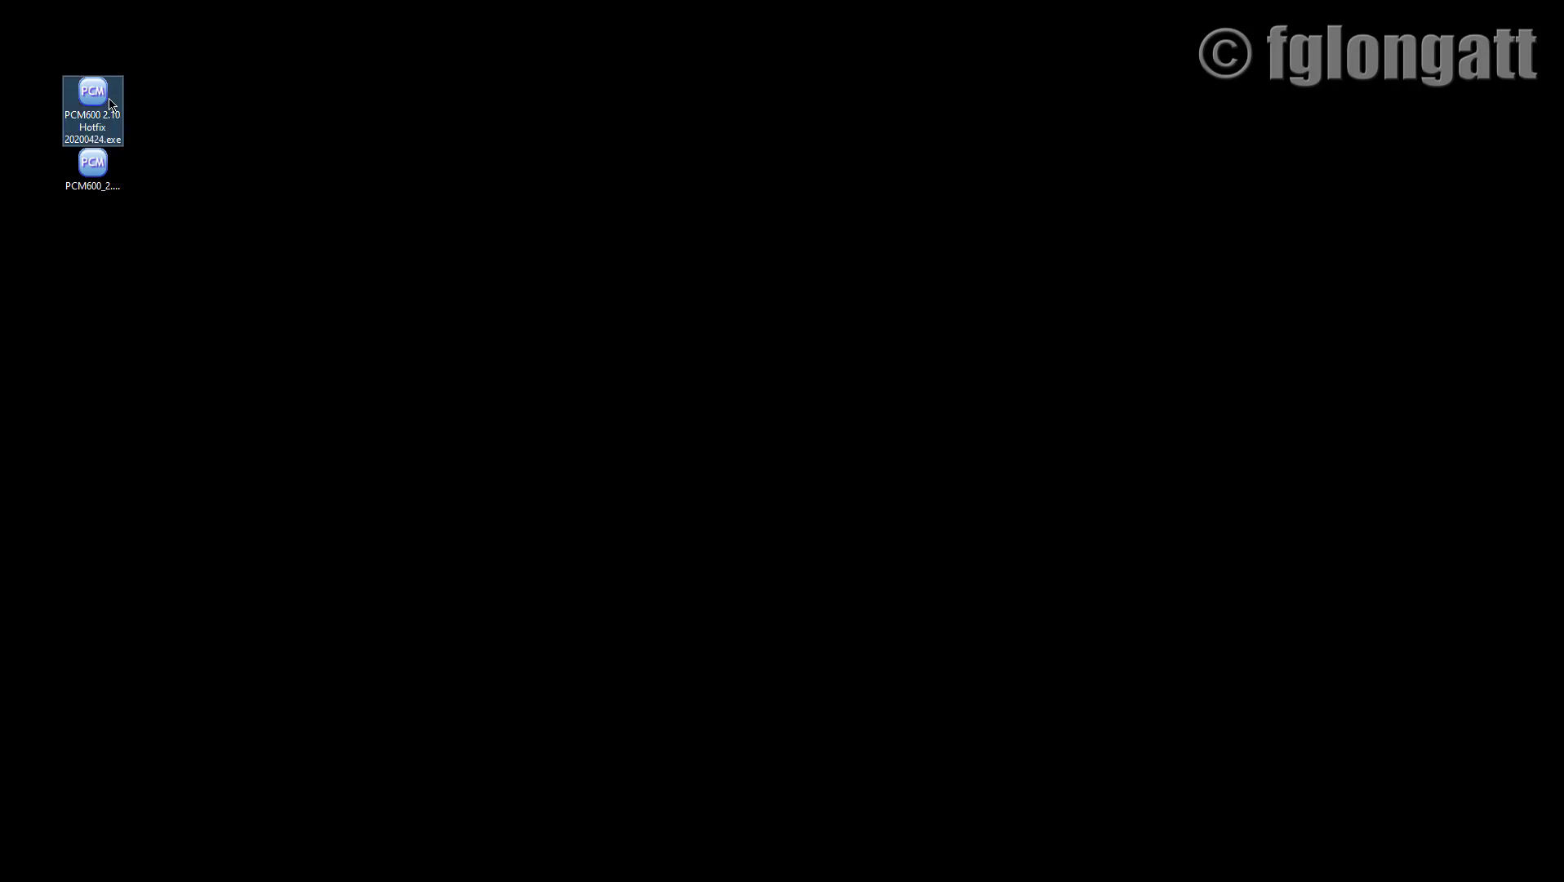
right_click(112, 103)
click(90, 88)
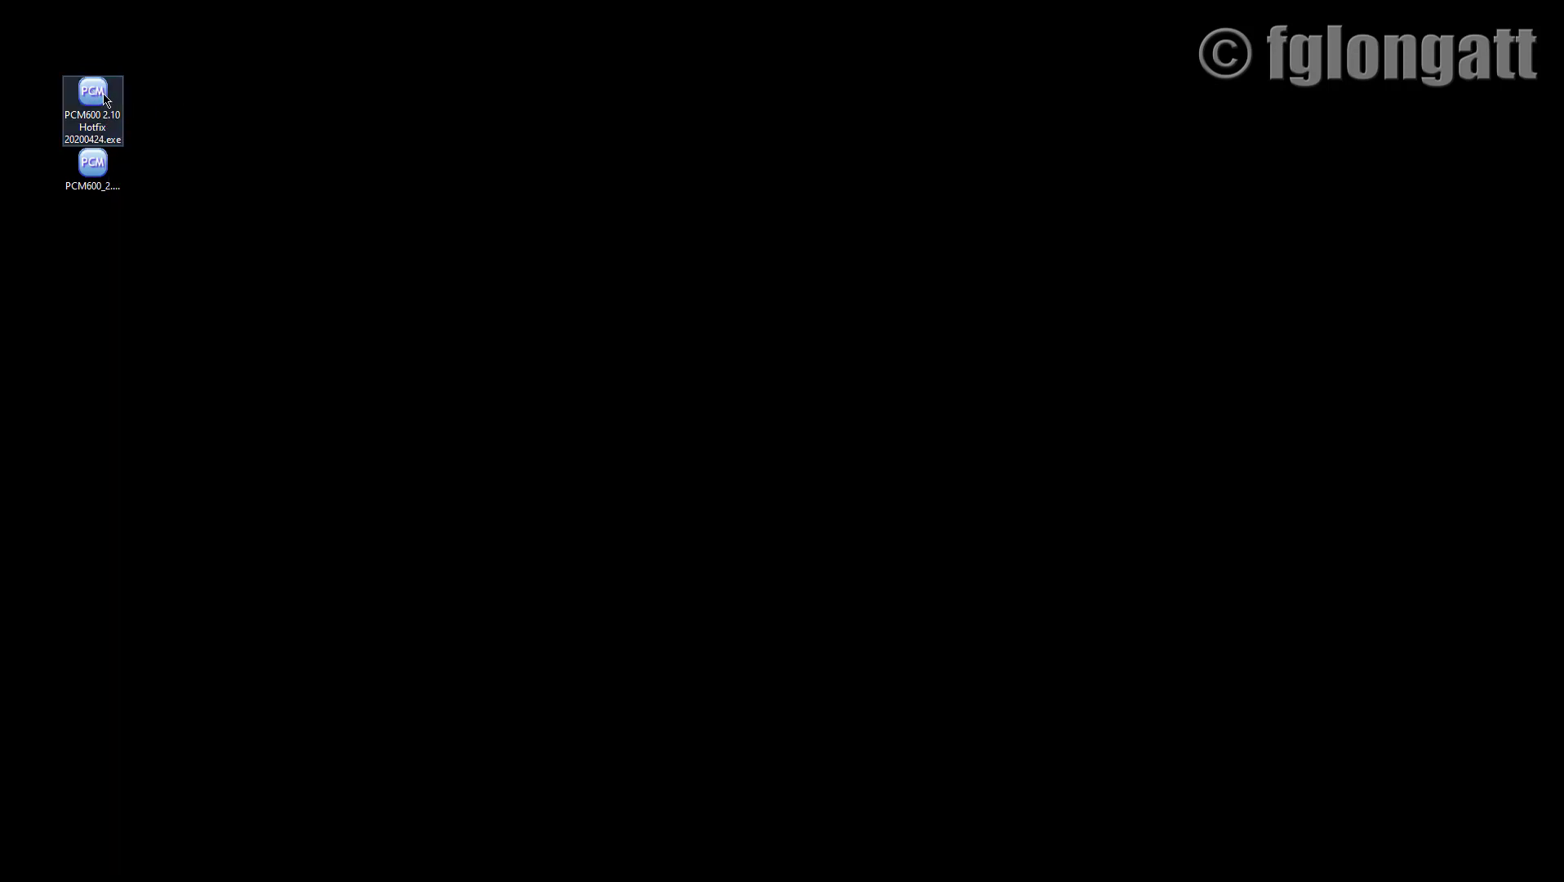
mouse_move(104, 97)
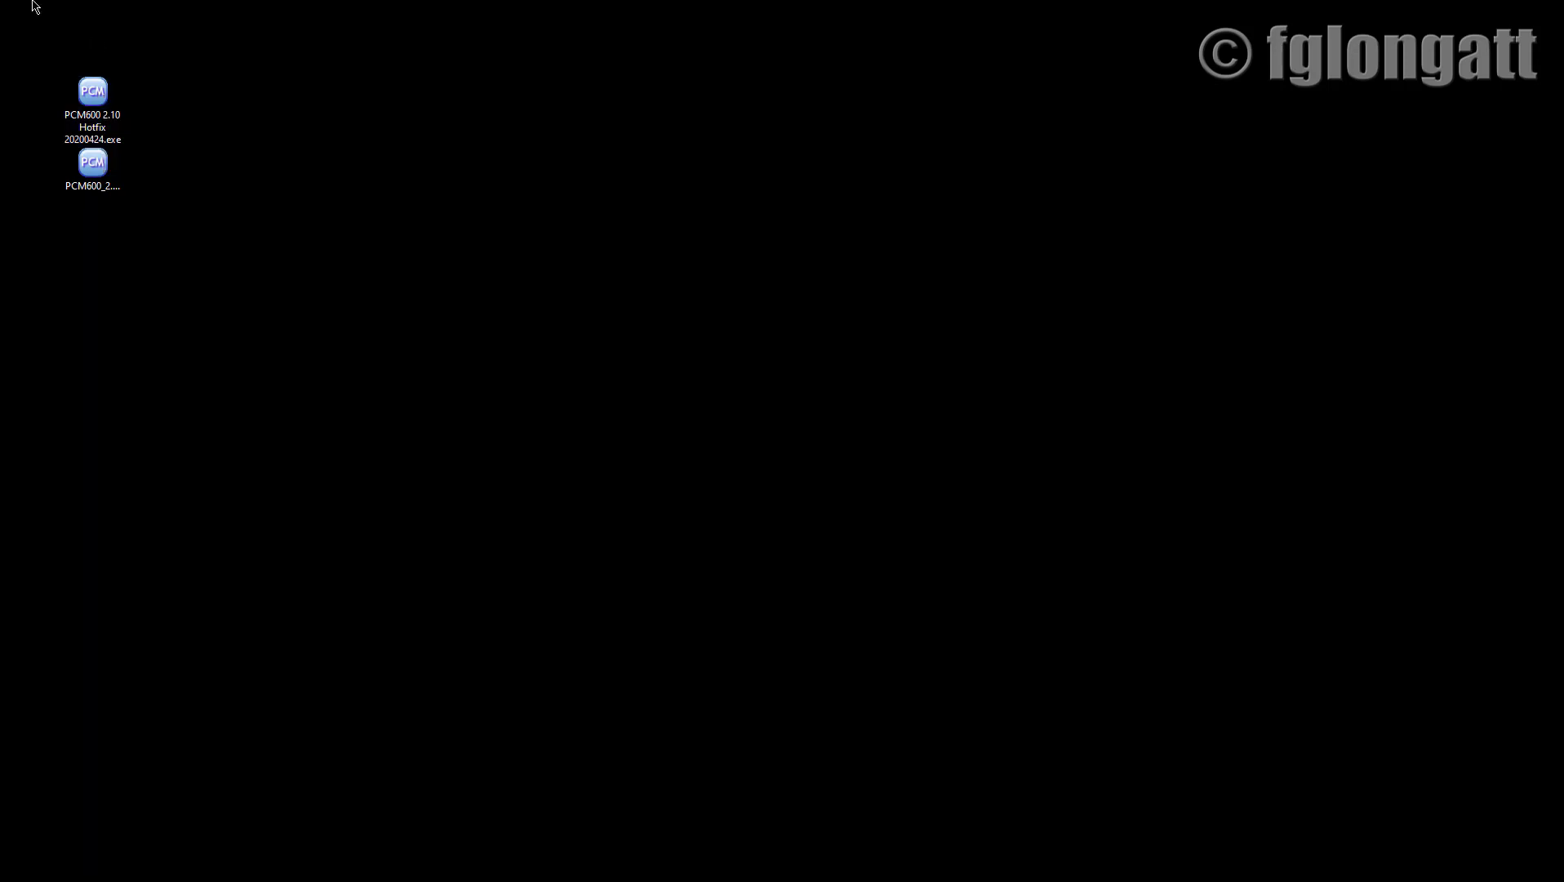
double_click(96, 106)
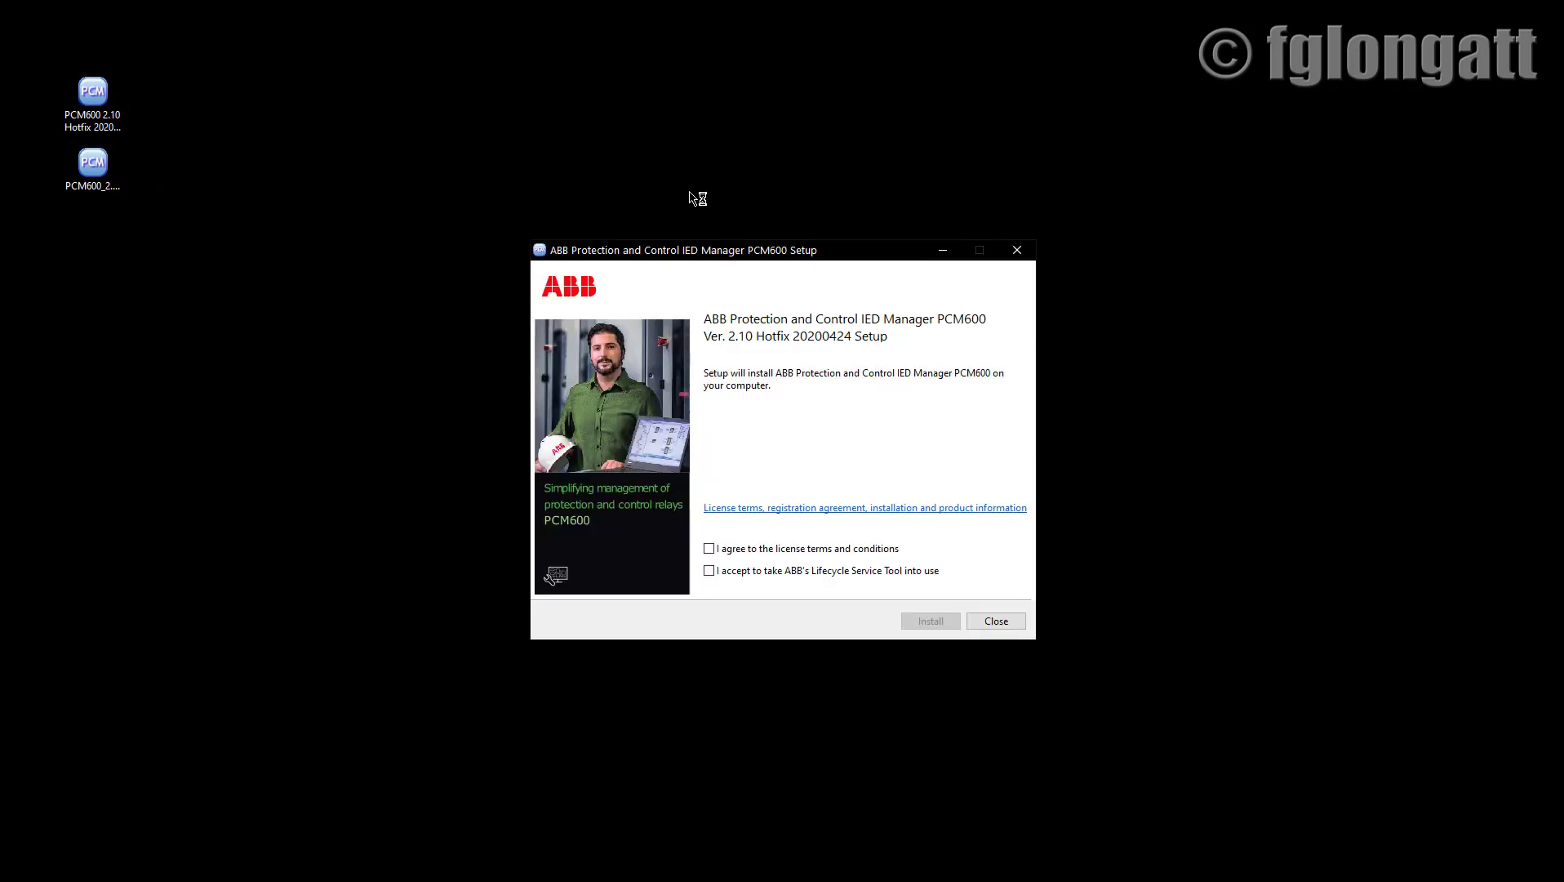
Agree to the license terms and Lifecycle Service Tool, then install Hotfix 20200424.
click(709, 548)
click(709, 571)
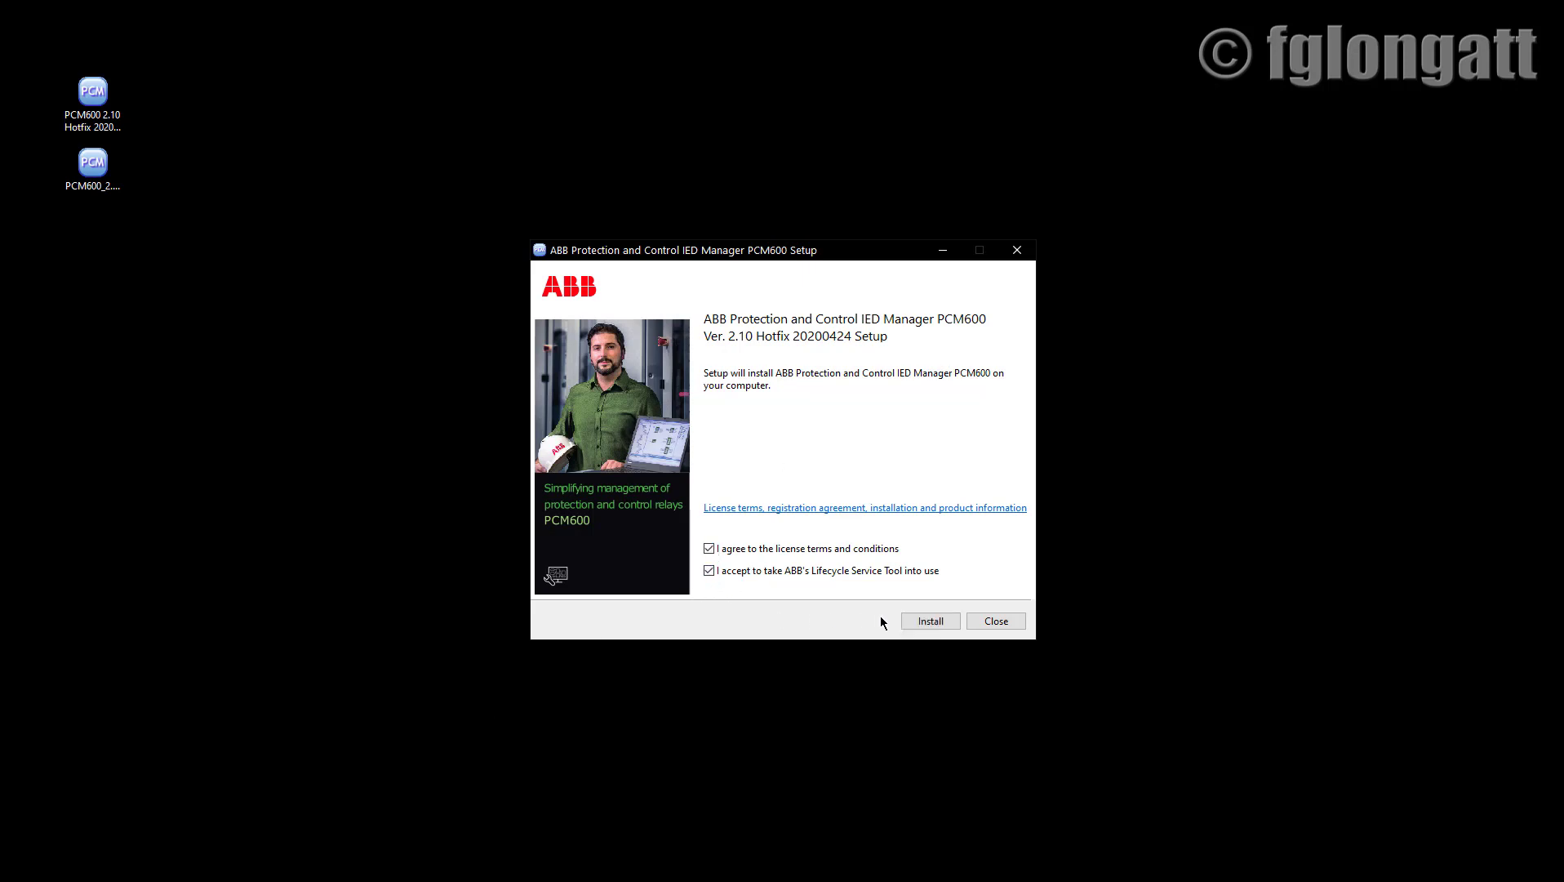
click(922, 622)
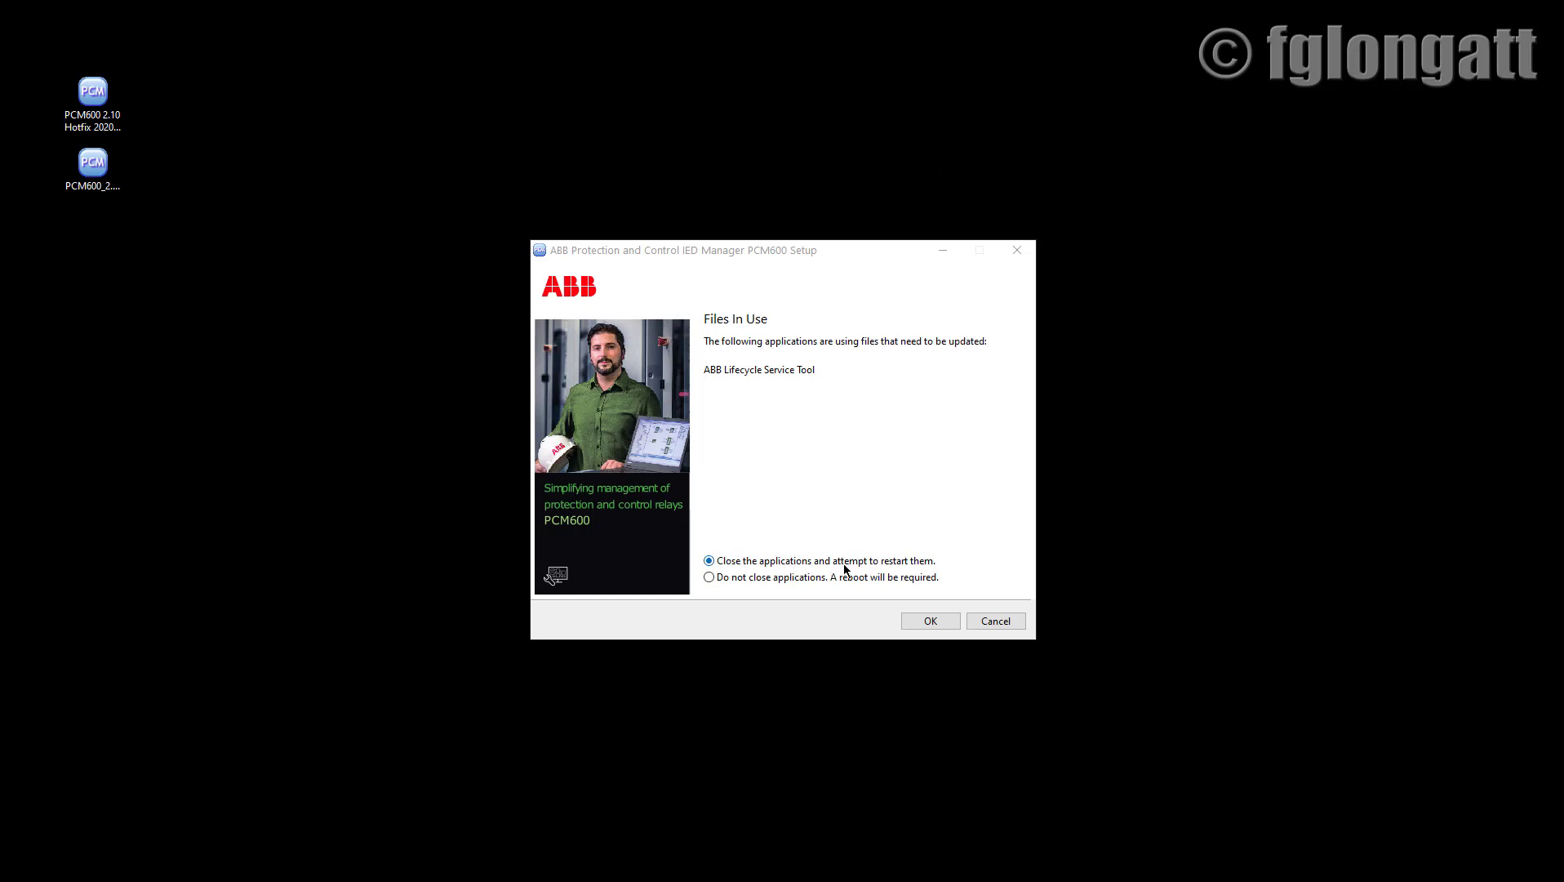
Let setup close the in-use ABB Lifecycle Service Tool and continue the hotfix installation.
click(939, 621)
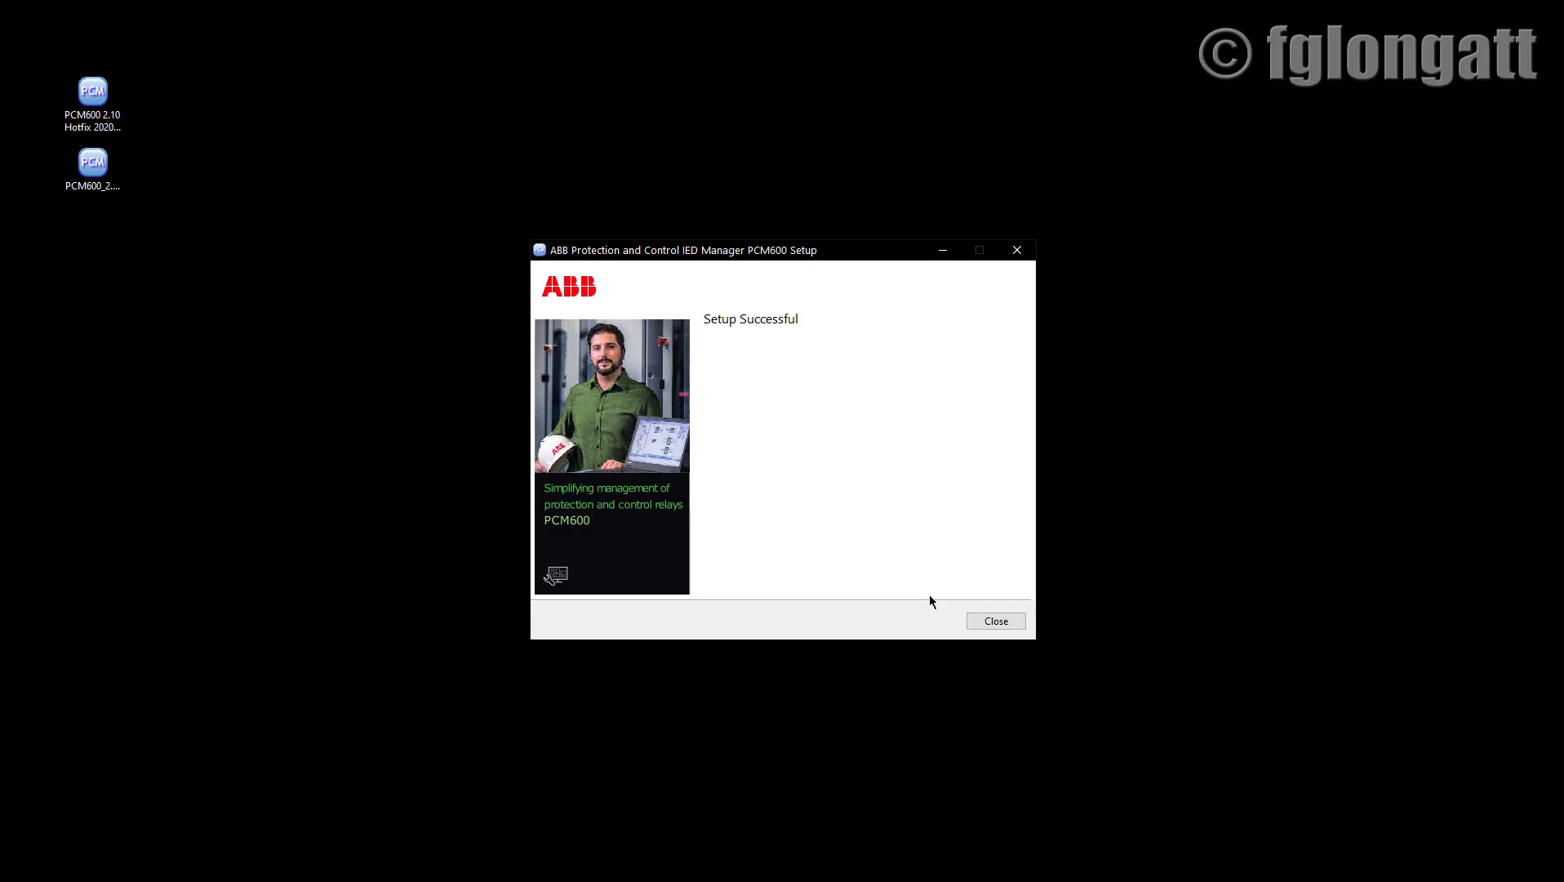
Close the PCM600 2.10 Hotfix setup after it reports Setup Successful.
click(1002, 620)
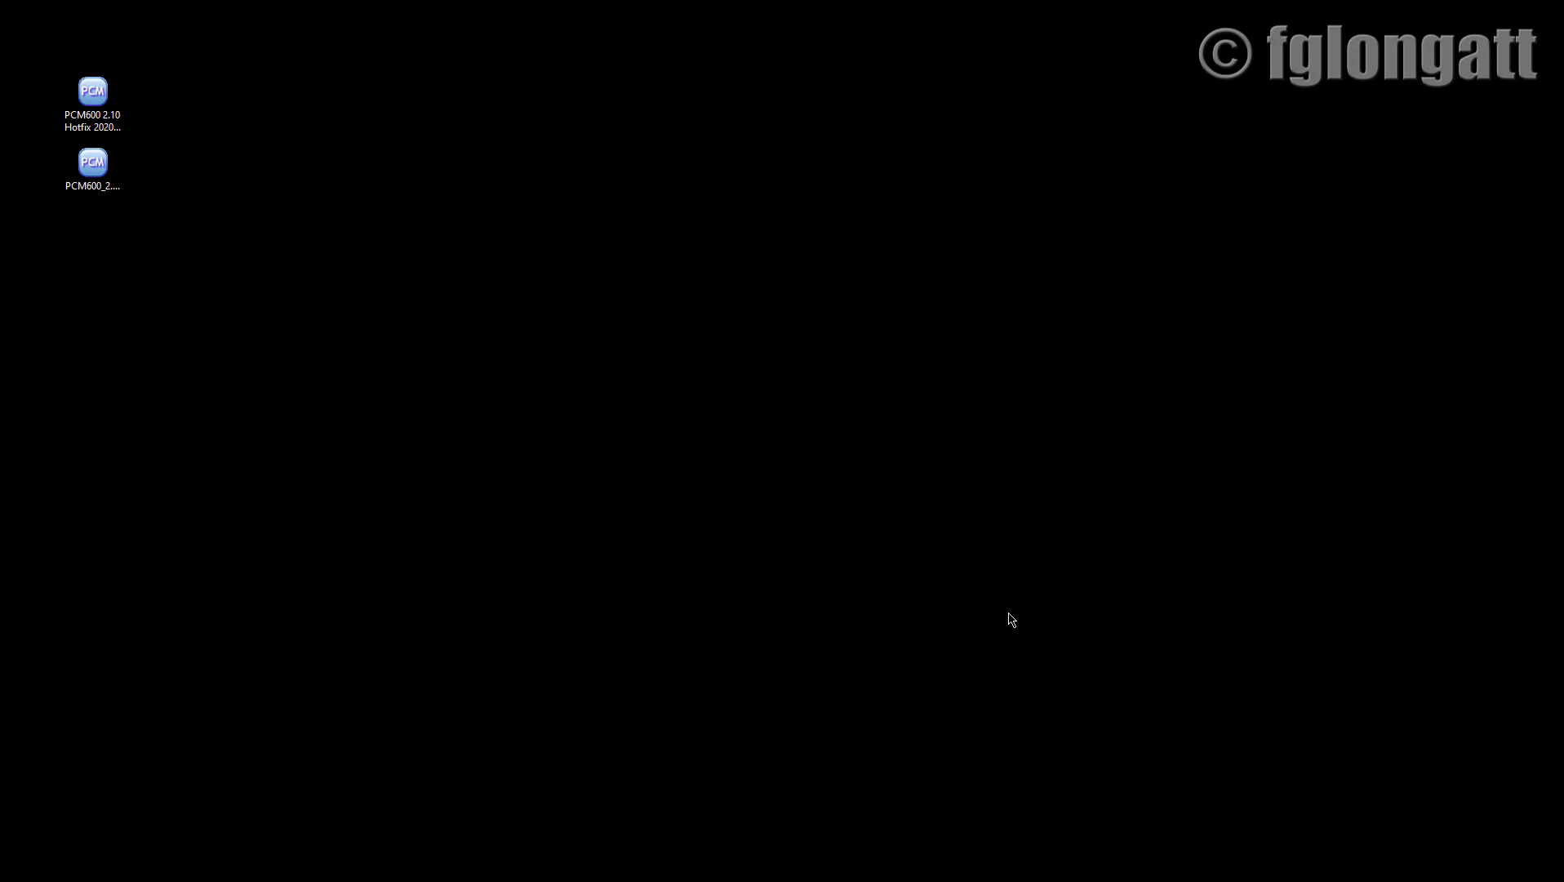